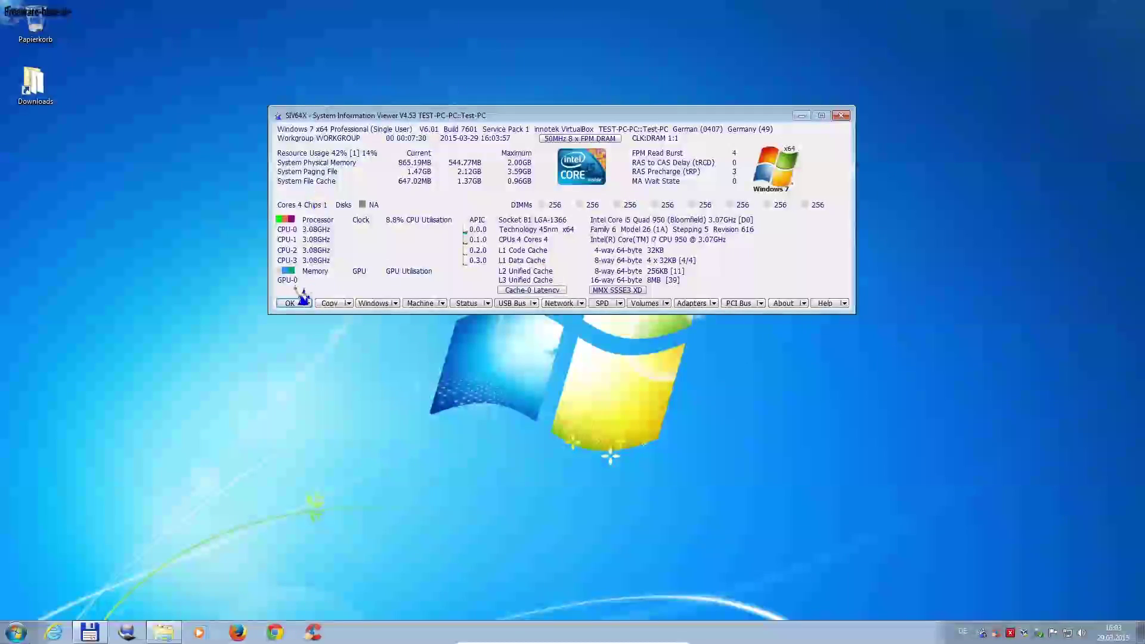
Switch the interface language to German (Deutsch).
{"action": "left_click", "coordinate": [308, 304]}
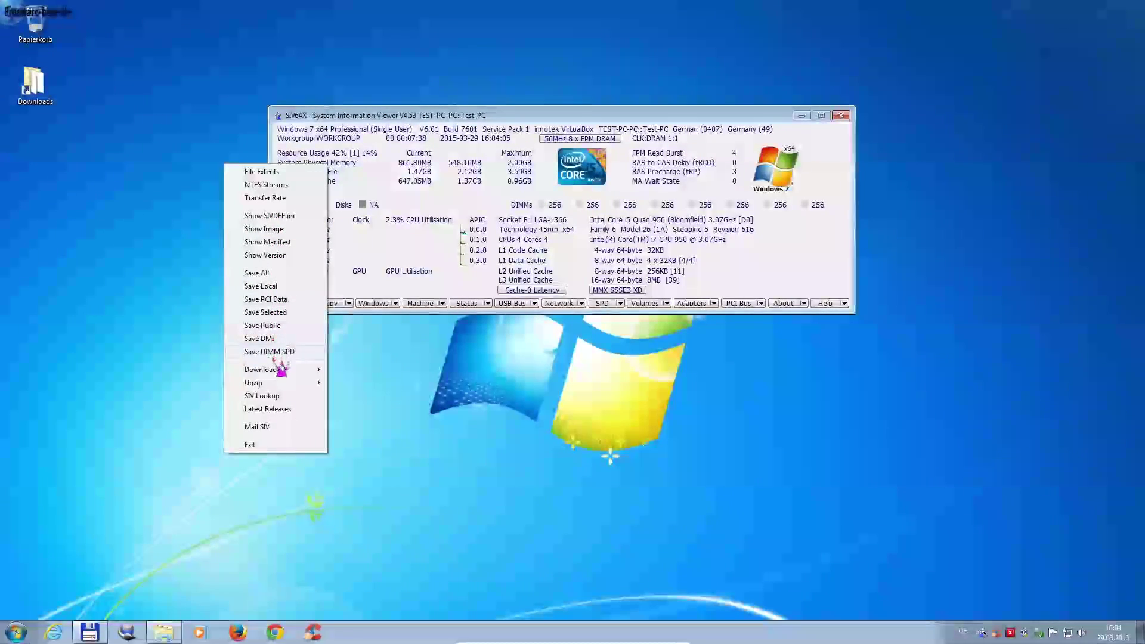
{"action": "mouse_move", "coordinate": [278, 371]}
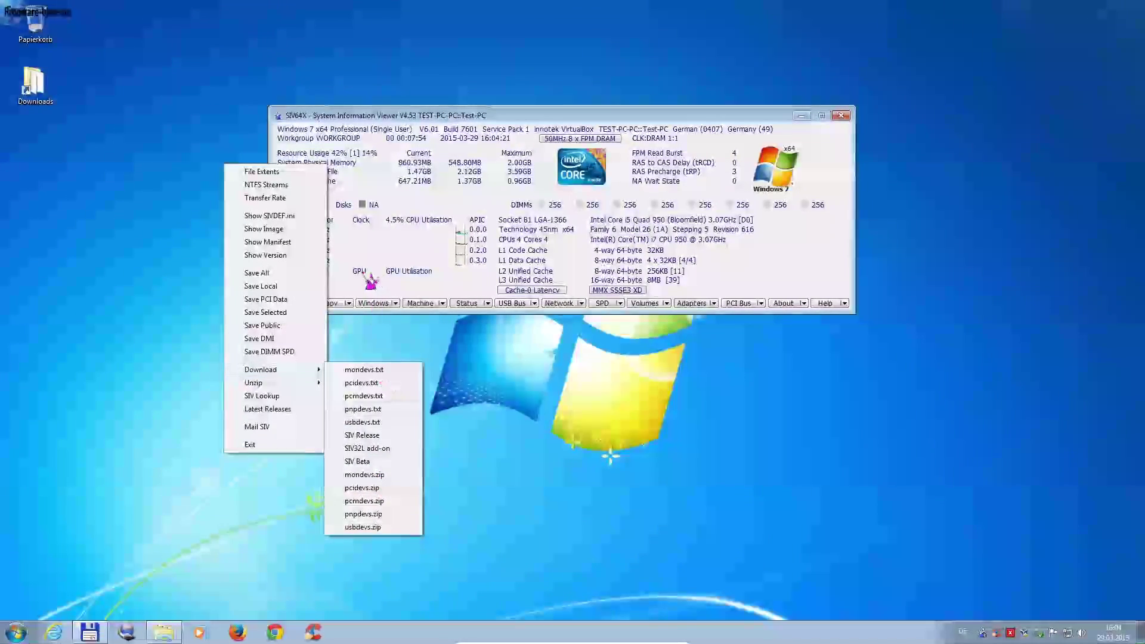
{"action": "left_click", "coordinate": [377, 257]}
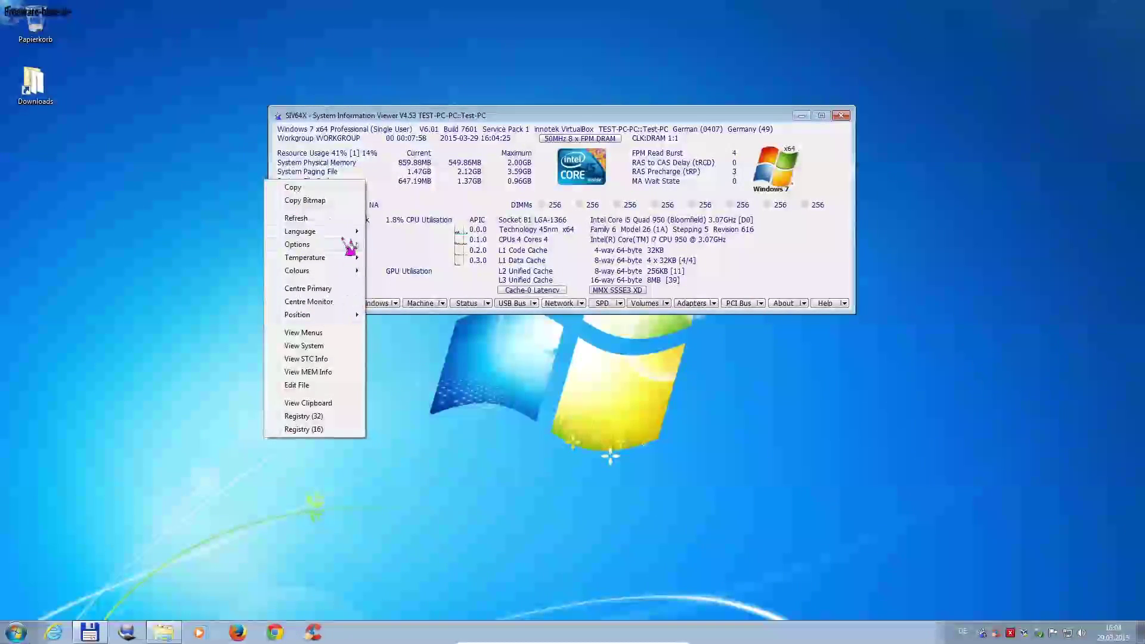
{"action": "mouse_move", "coordinate": [314, 233]}
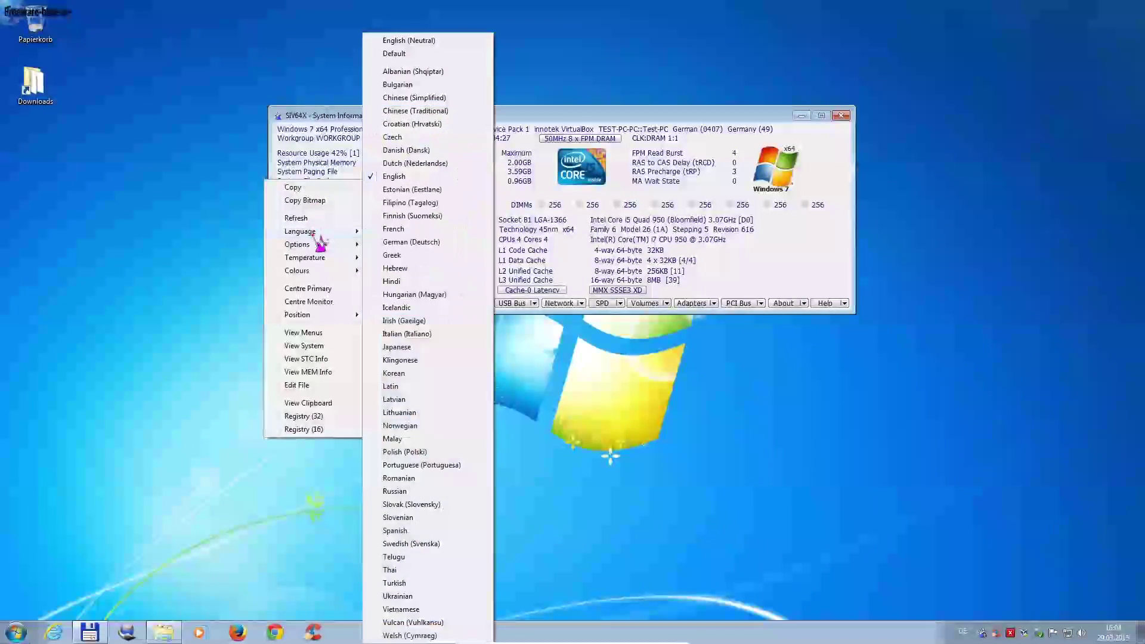
{"action": "left_click", "coordinate": [397, 245]}
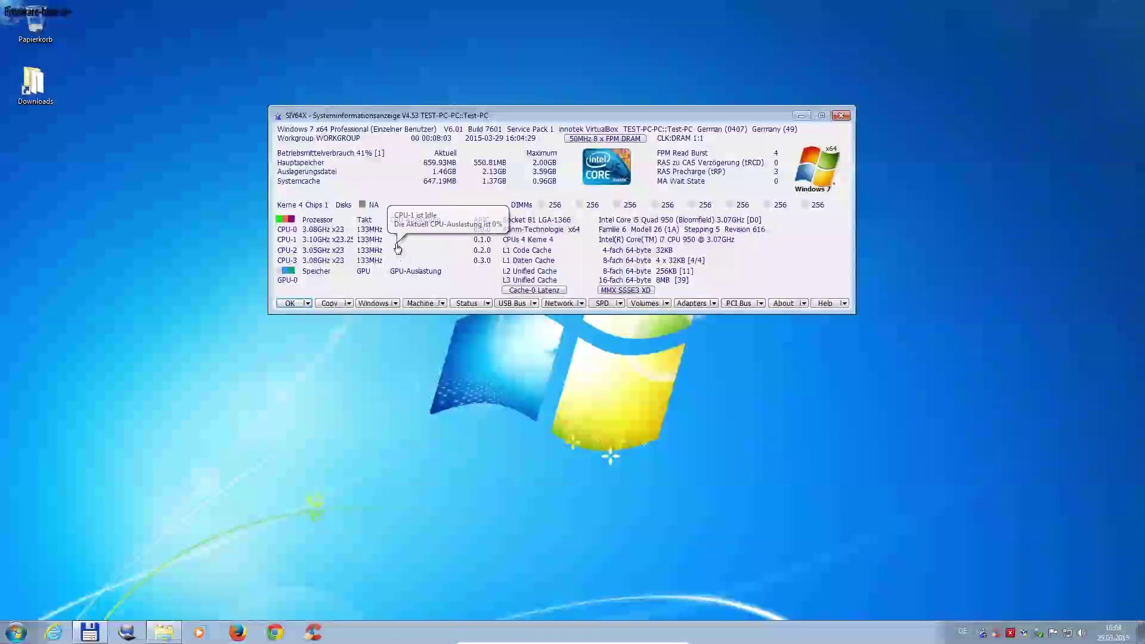
{"action": "left_click", "coordinate": [309, 304]}
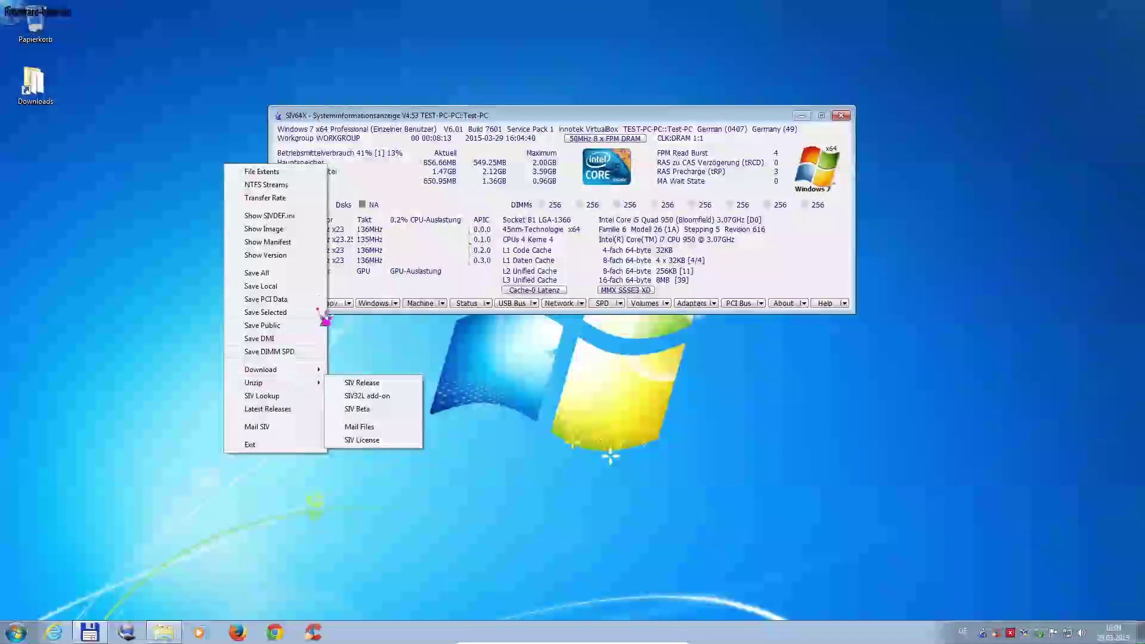
{"action": "left_click", "coordinate": [350, 304]}
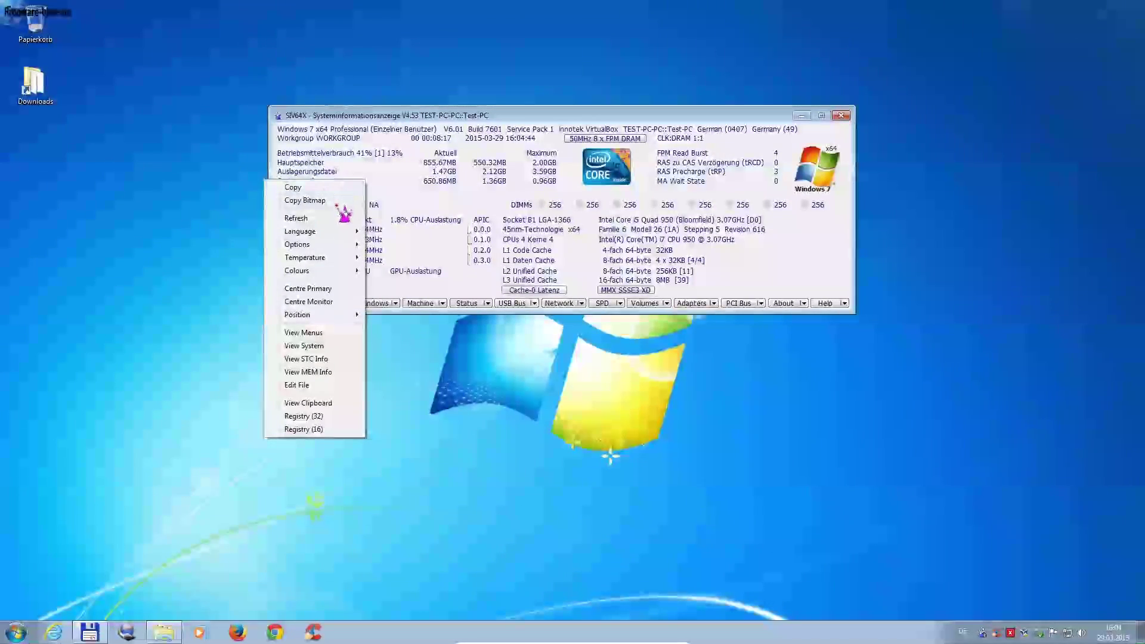
{"action": "mouse_move", "coordinate": [336, 232]}
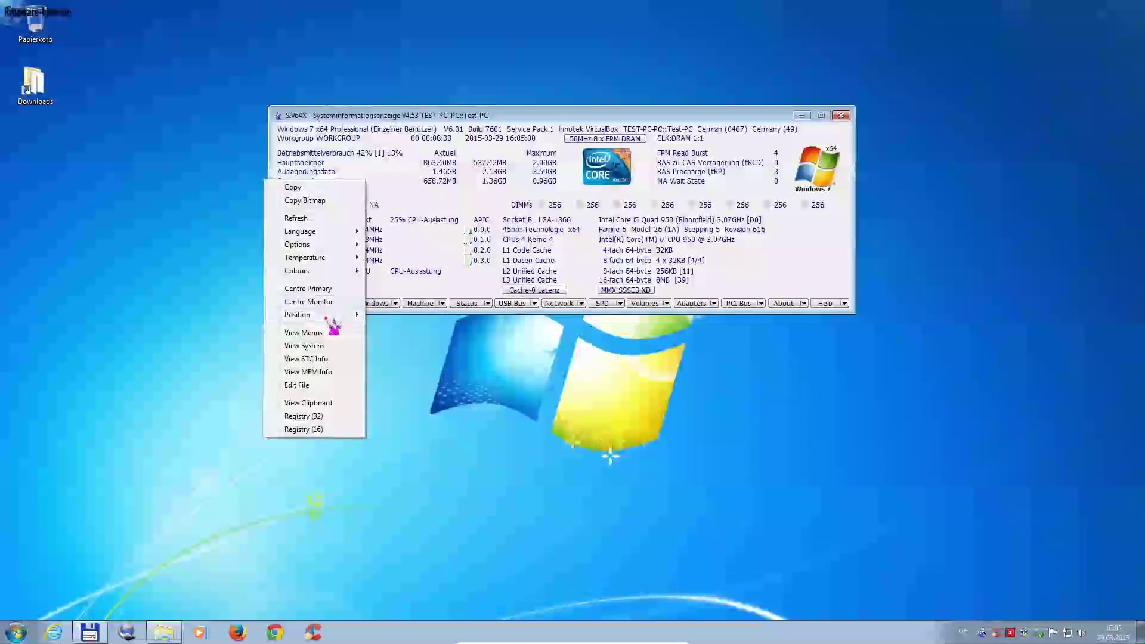
{"action": "mouse_move", "coordinate": [327, 317]}
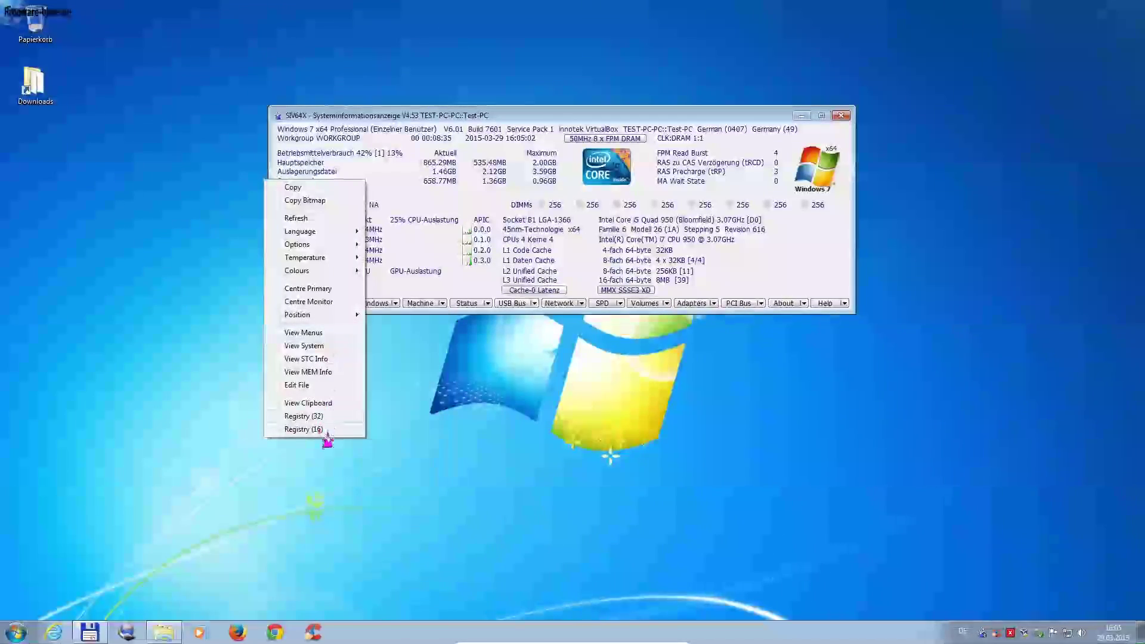
{"action": "left_click", "coordinate": [397, 349]}
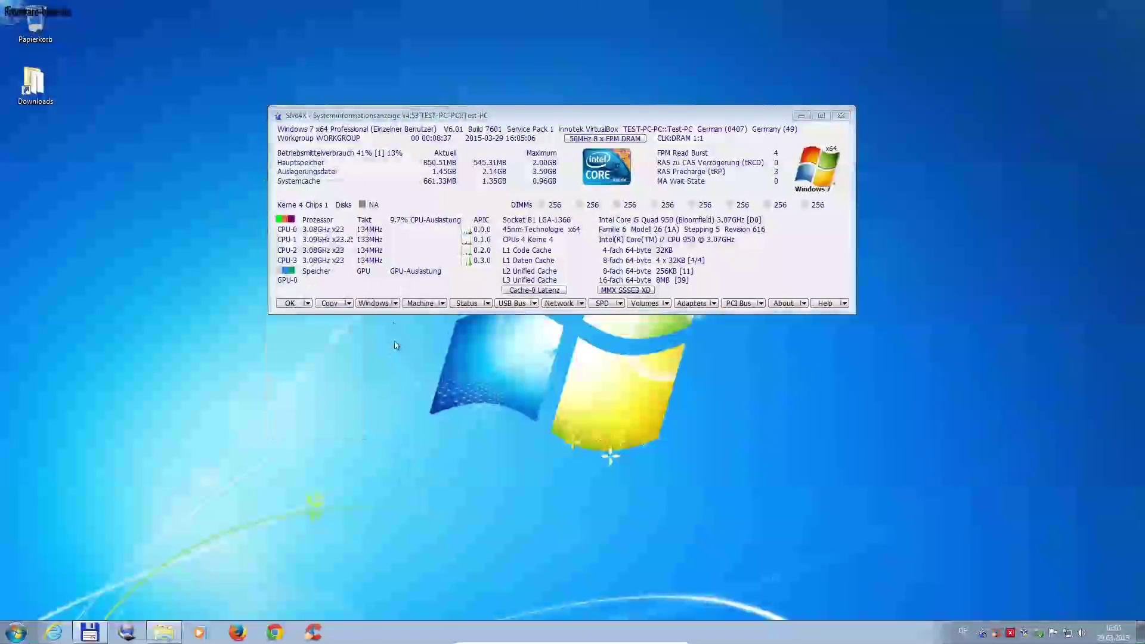
{"action": "left_click", "coordinate": [395, 304]}
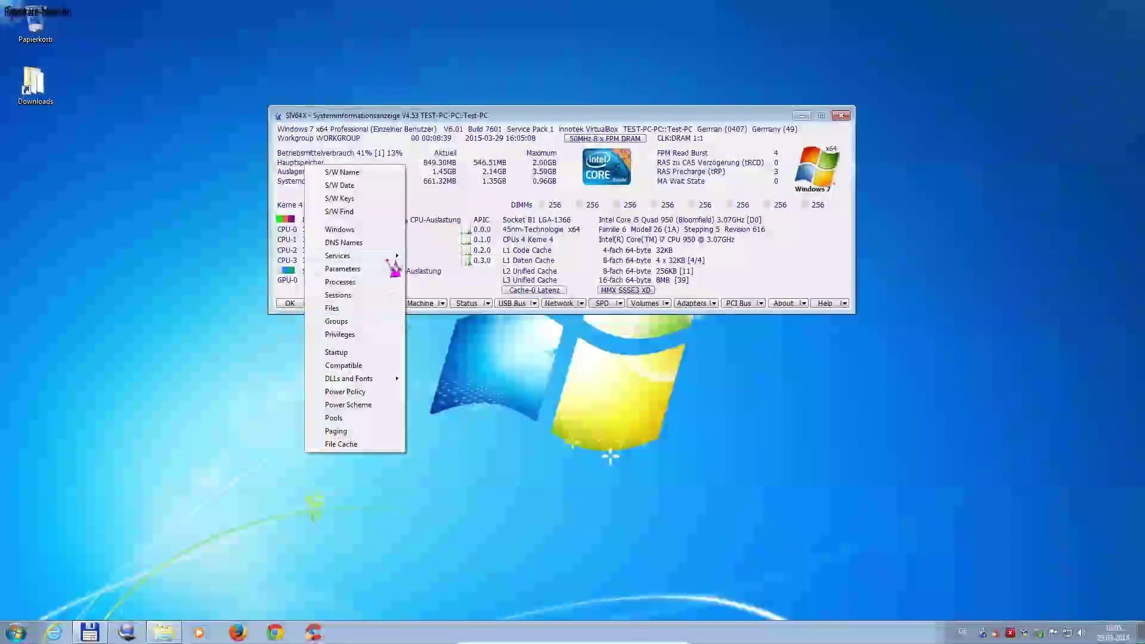
{"action": "mouse_move", "coordinate": [395, 270]}
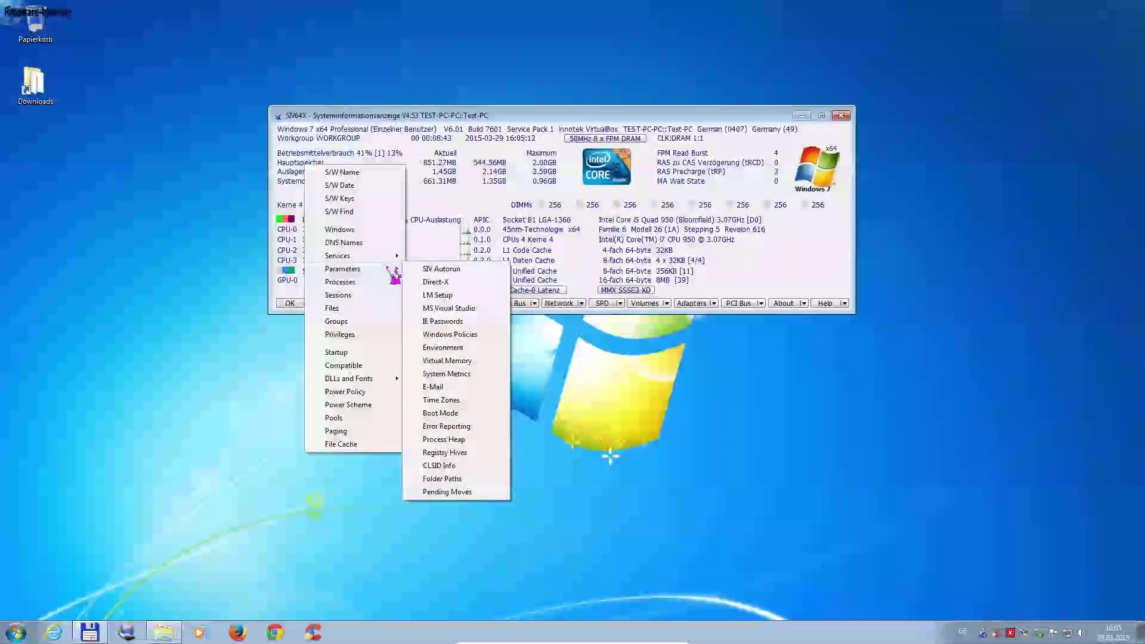
{"action": "left_click", "coordinate": [445, 283]}
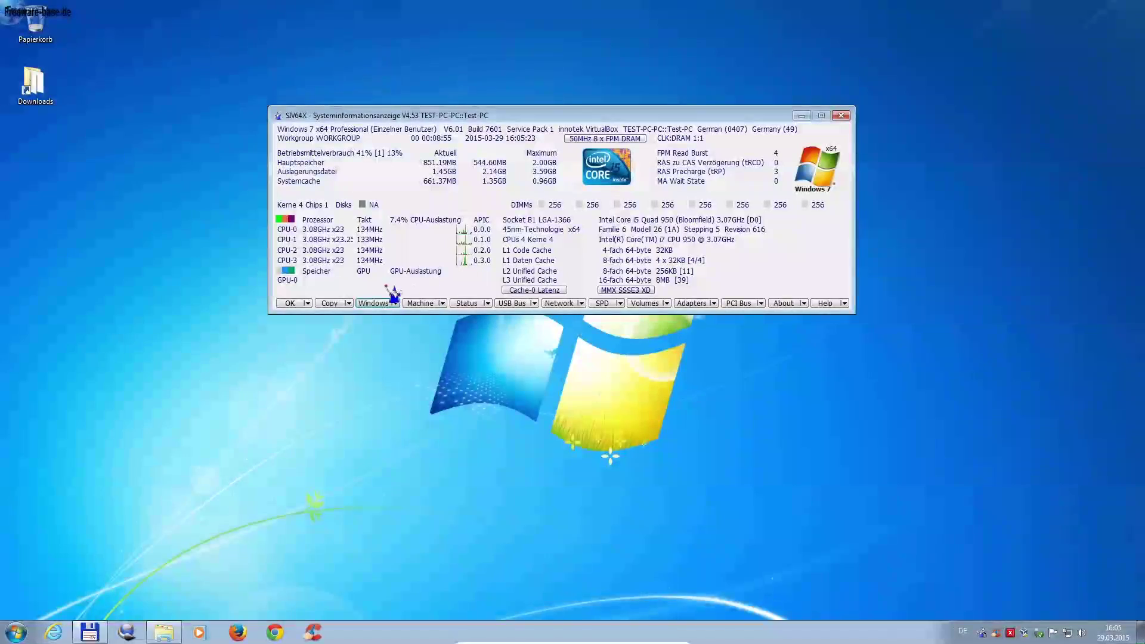
Set the temperature unit to °C - Celsius.
{"action": "left_click", "coordinate": [349, 304]}
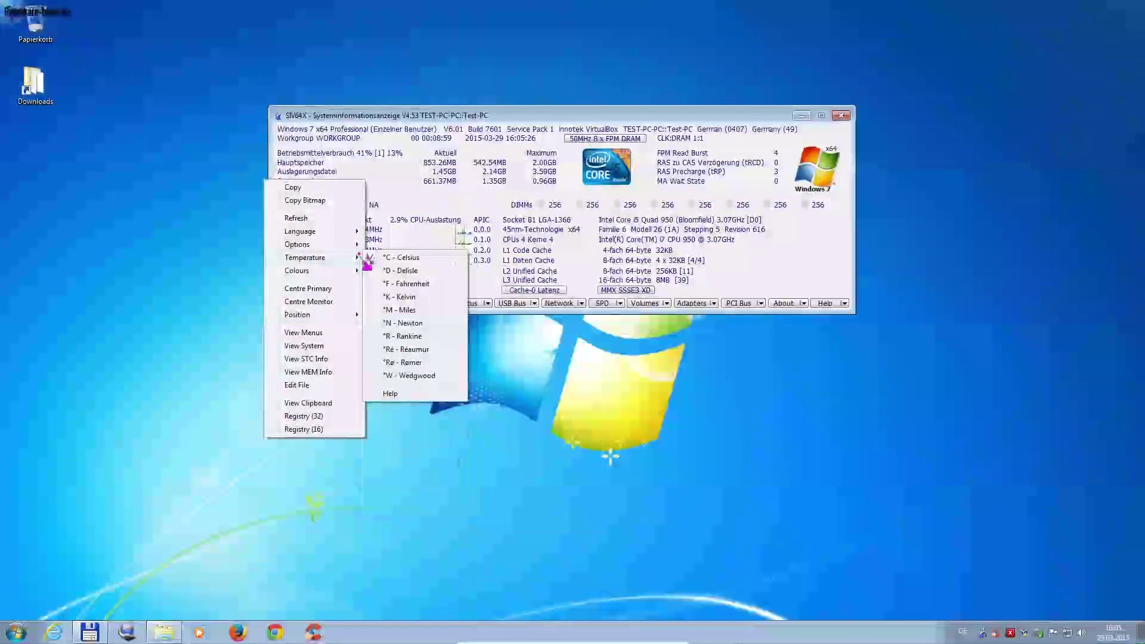
{"action": "left_click", "coordinate": [391, 258]}
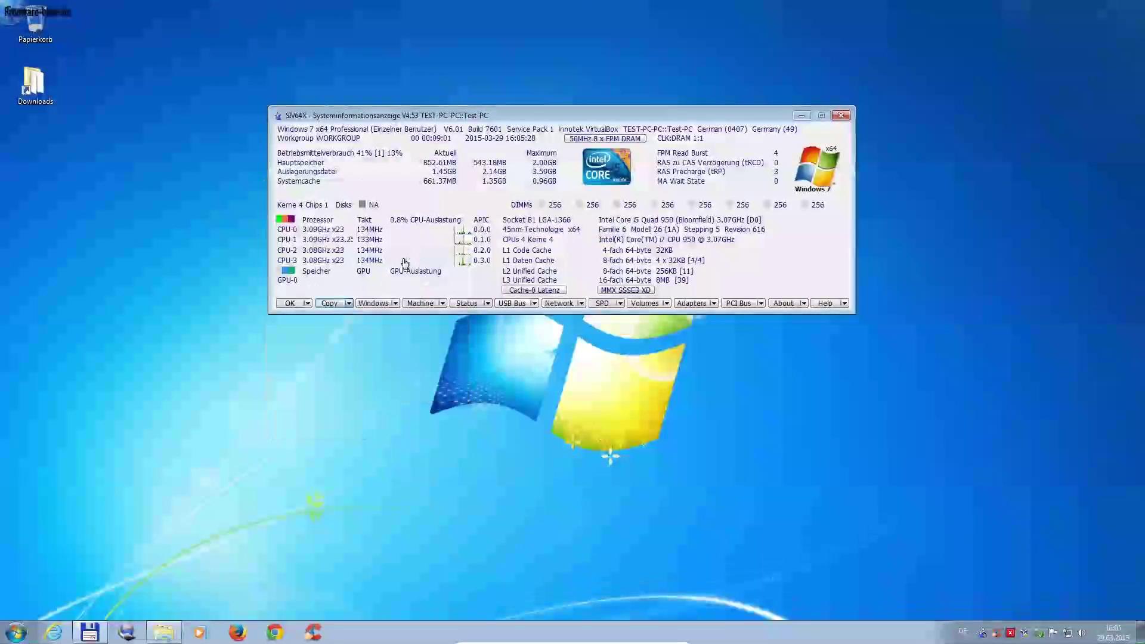
Snap the main window to the top middle position and move it down to about the middle of the desktop.
{"action": "left_click", "coordinate": [350, 305]}
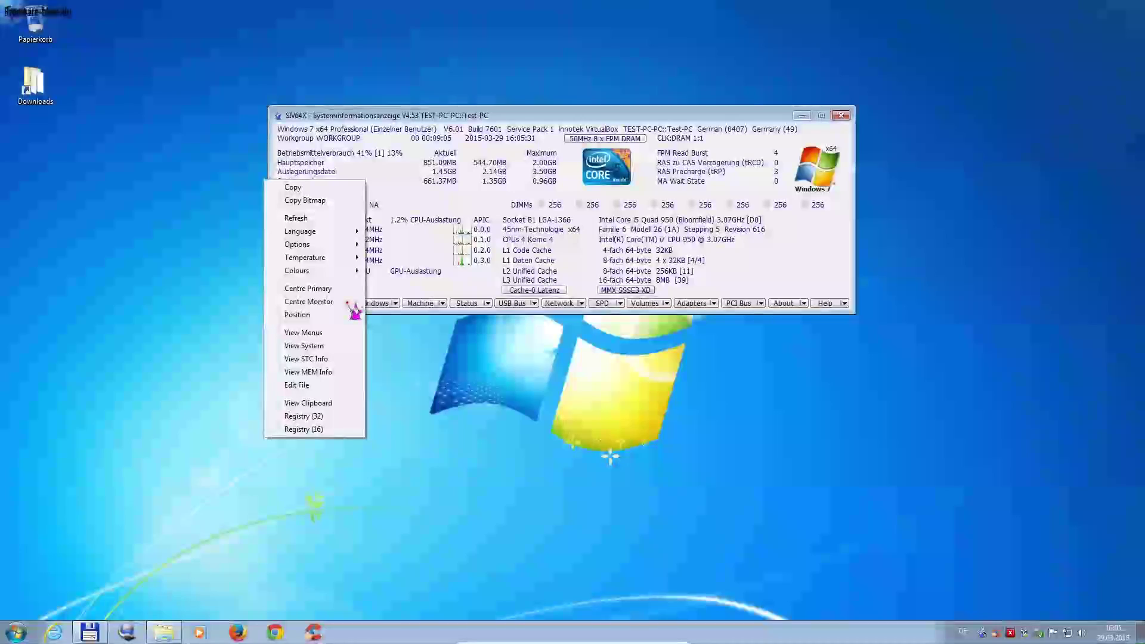
{"action": "mouse_move", "coordinate": [325, 315]}
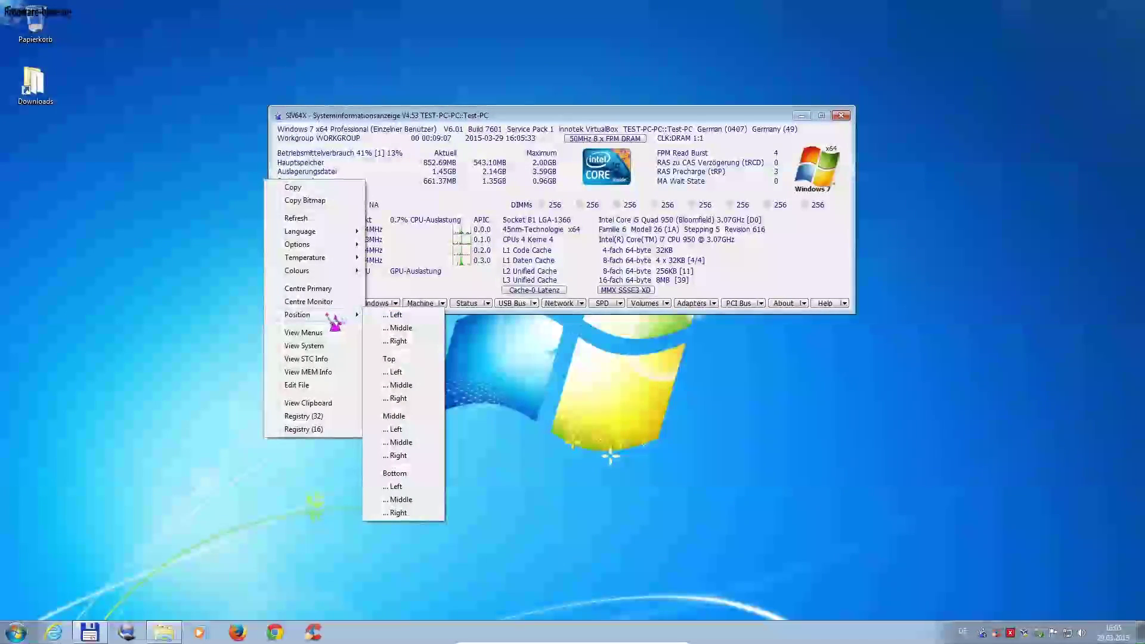
{"action": "left_click", "coordinate": [402, 385]}
{"action": "left_click_drag", "start_coordinate": [528, 19], "coordinate": [528, 225]}
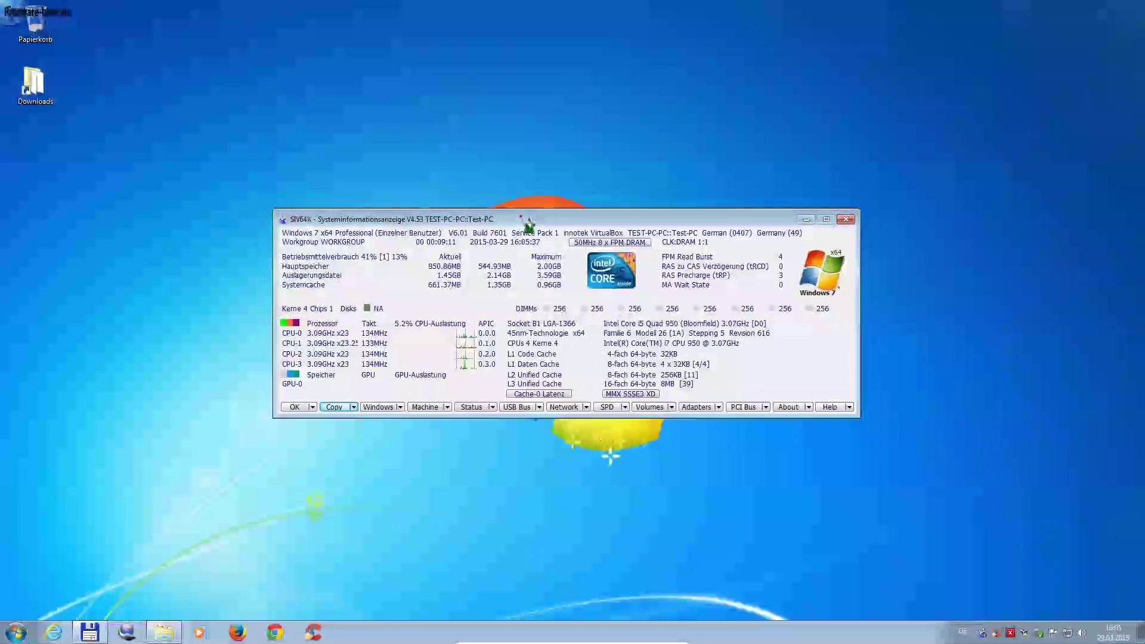
{"action": "left_click", "coordinate": [355, 407]}
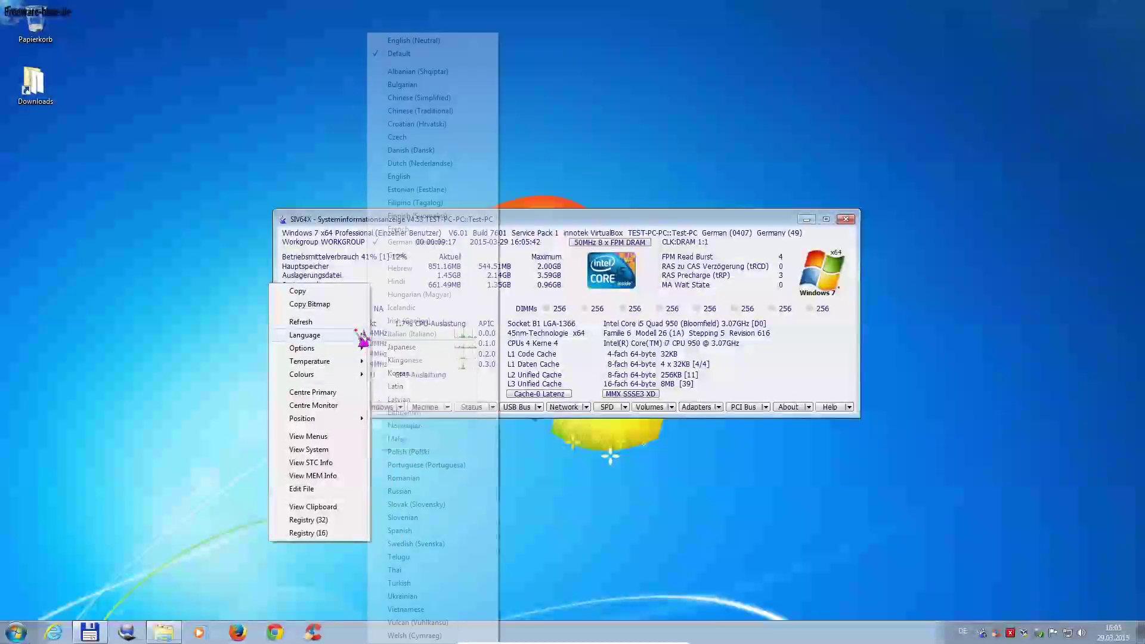
{"action": "left_click", "coordinate": [336, 224]}
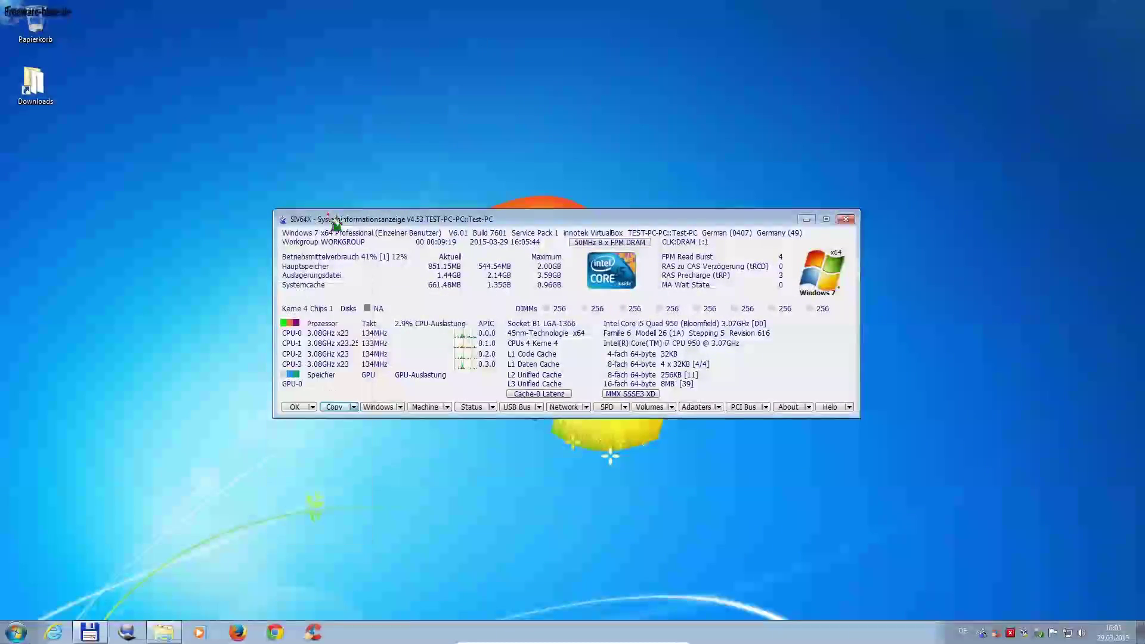
View the list of running processes with their accounts and image file names, and close it.
{"action": "left_click", "coordinate": [400, 407]}
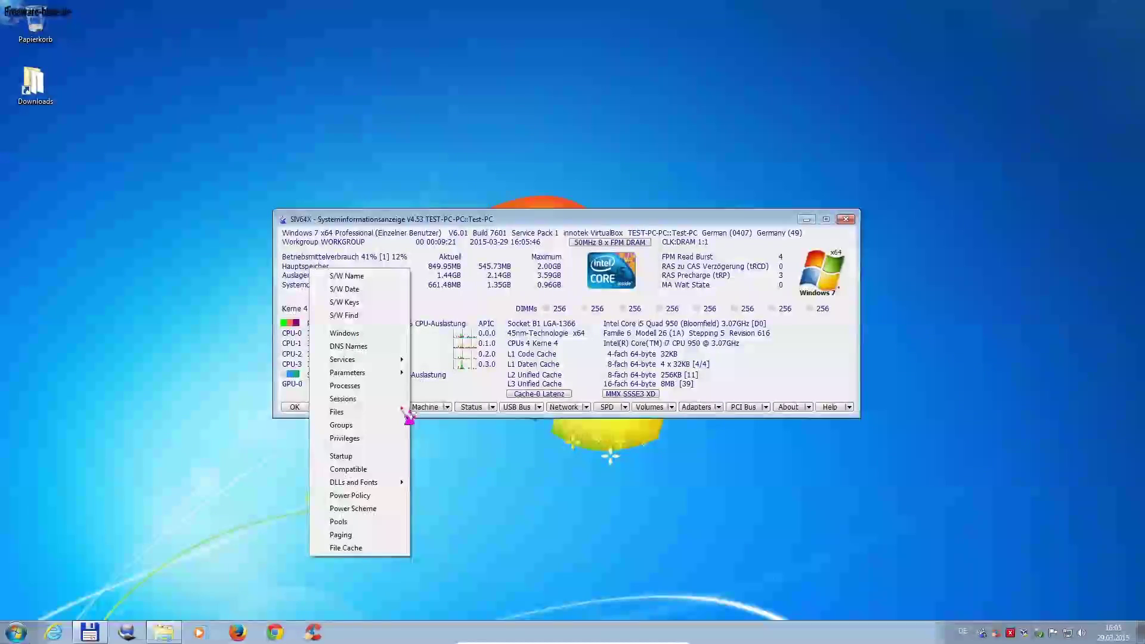
{"action": "mouse_move", "coordinate": [392, 372]}
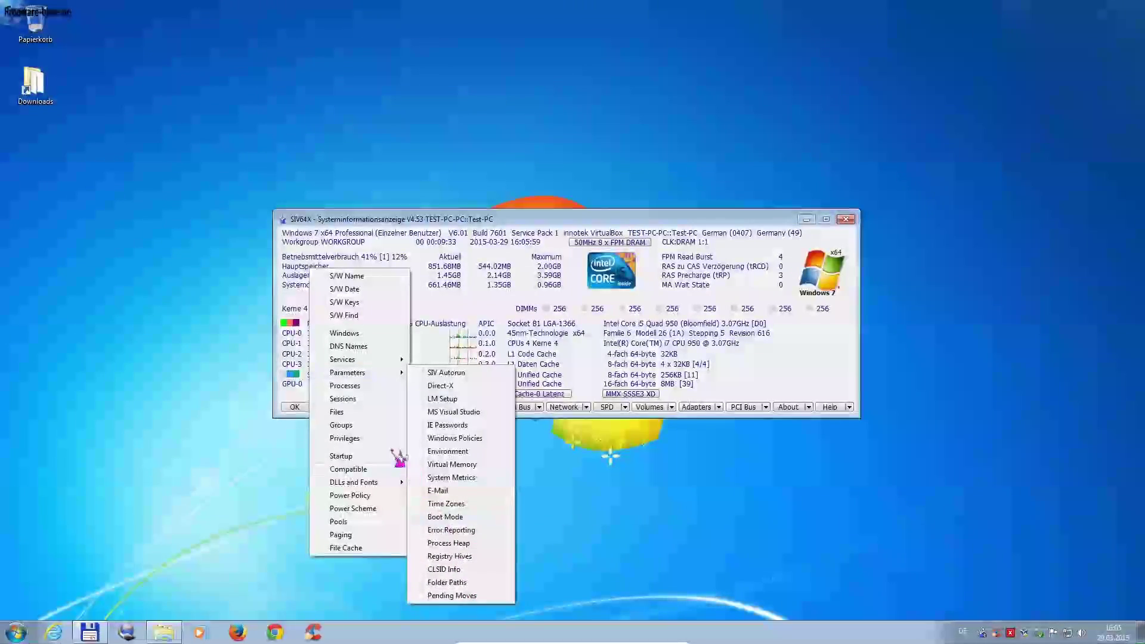
{"action": "left_click", "coordinate": [358, 386]}
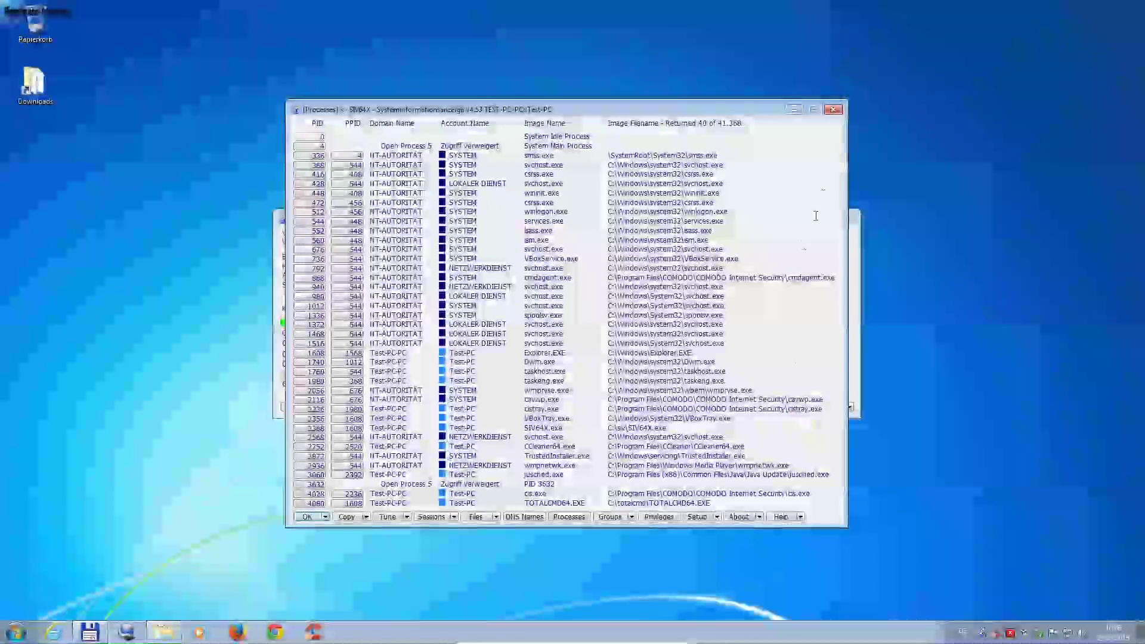
{"action": "left_click", "coordinate": [833, 111]}
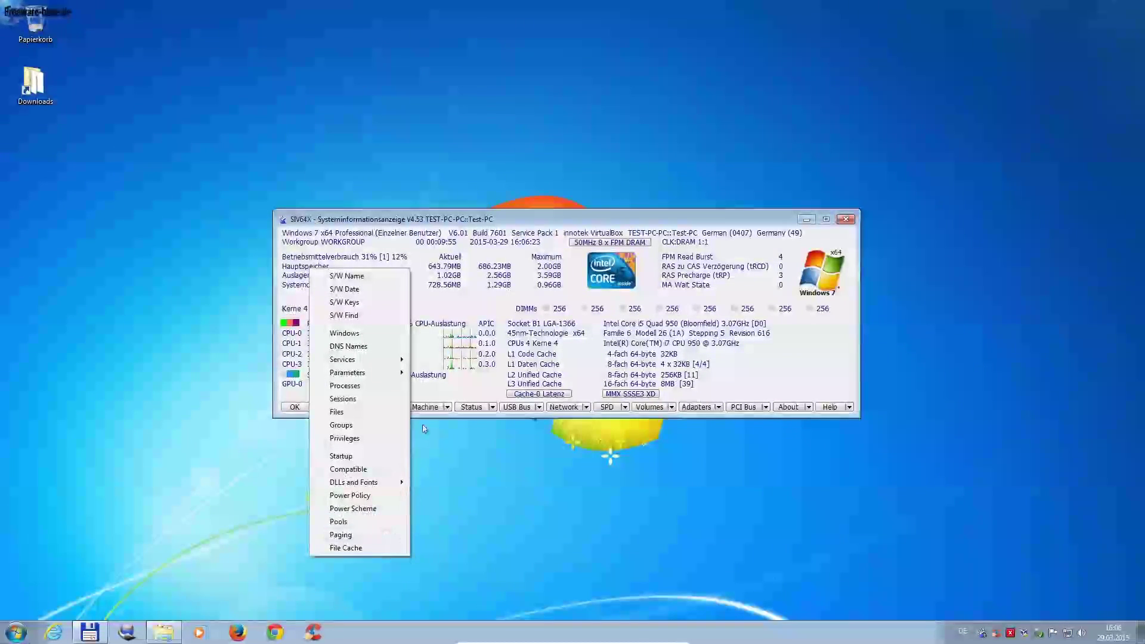
{"action": "left_click", "coordinate": [314, 501]}
Run the CPU Stress test, stop it after about 15 seconds, and close its window.
{"action": "left_click", "coordinate": [447, 407]}
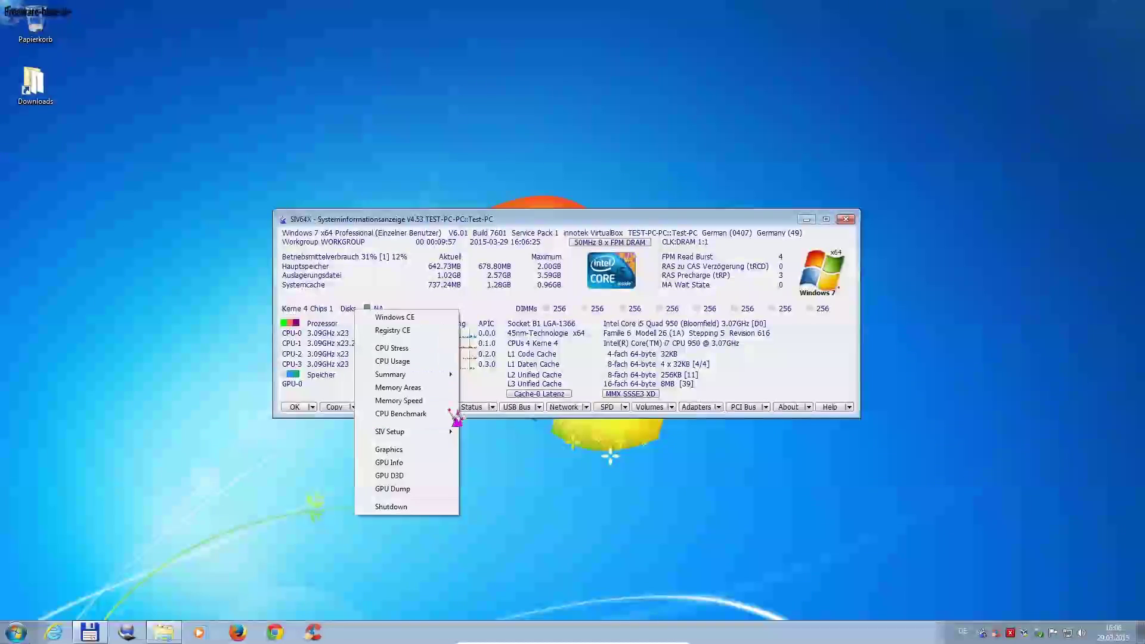
{"action": "left_click", "coordinate": [405, 351]}
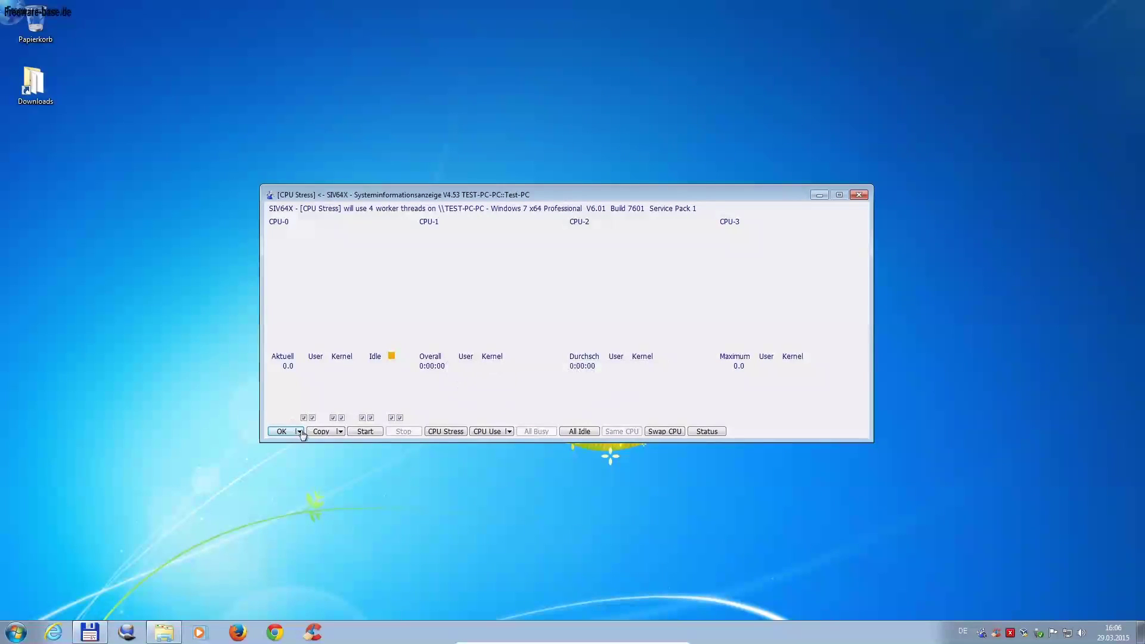
{"action": "left_click", "coordinate": [364, 431]}
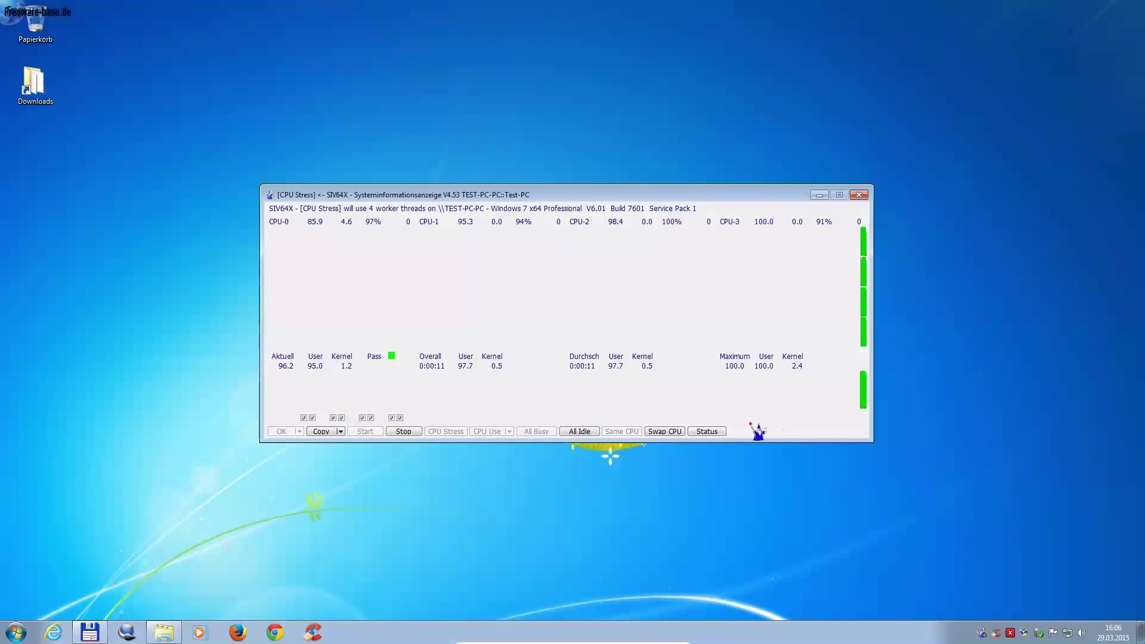
{"action": "left_click", "coordinate": [403, 431]}
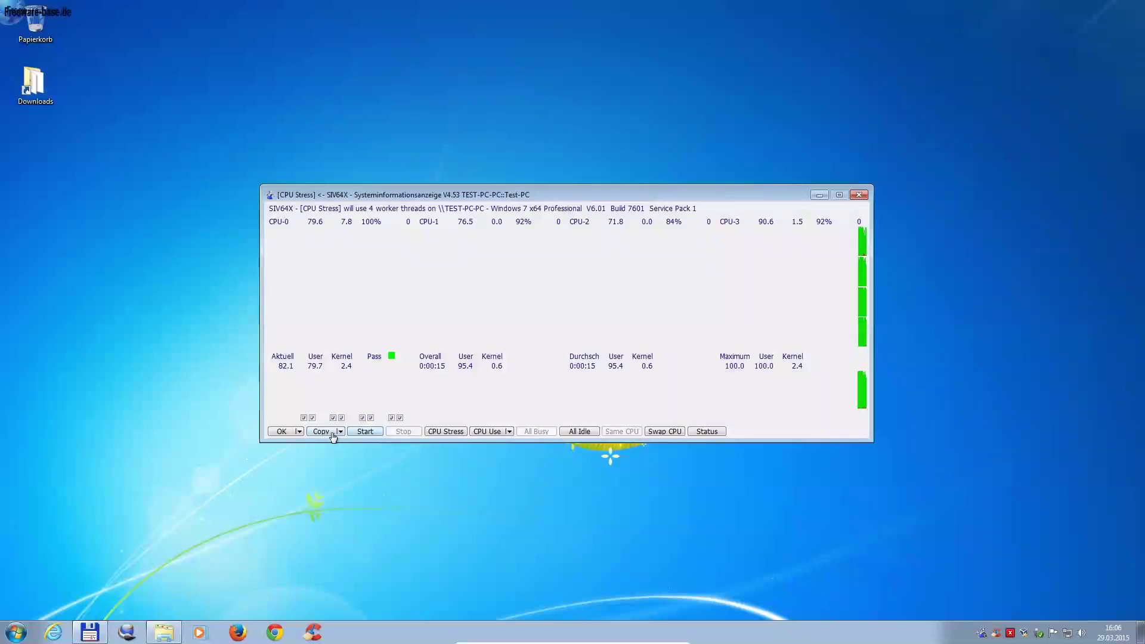
{"action": "left_click", "coordinate": [281, 433]}
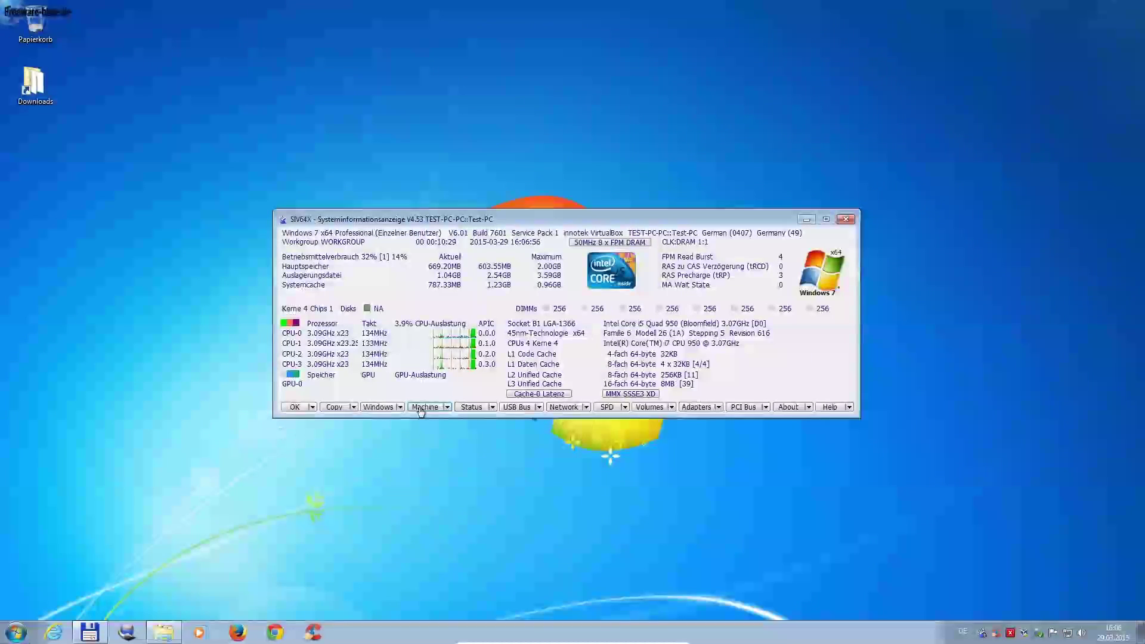
View the current CPU Usage per core and close that window.
{"action": "left_click", "coordinate": [399, 408]}
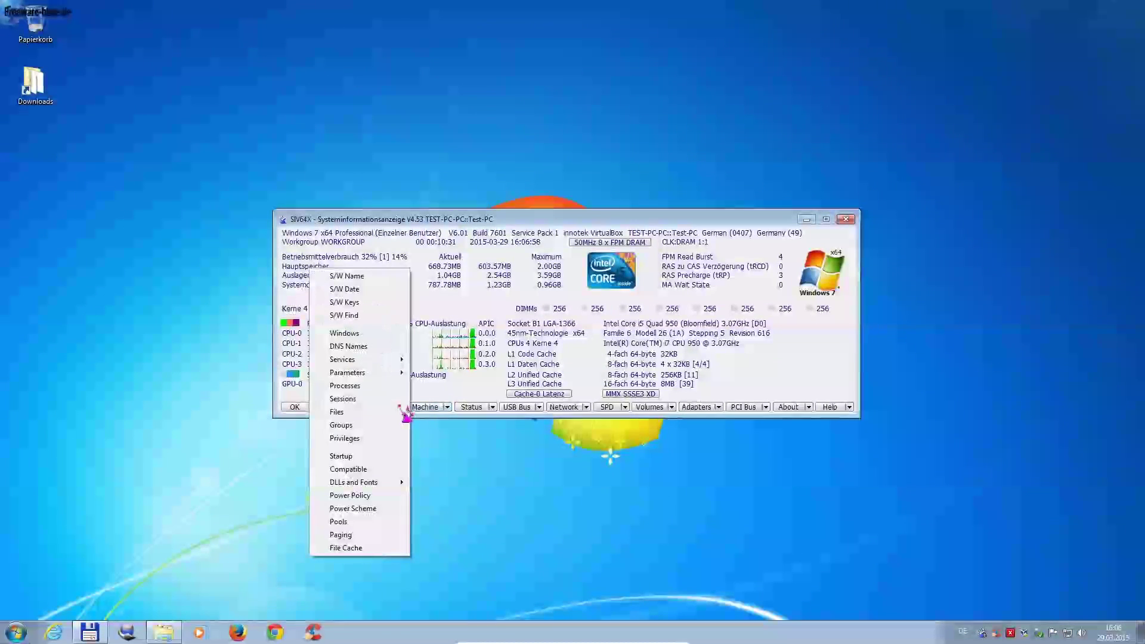
{"action": "left_click", "coordinate": [447, 408]}
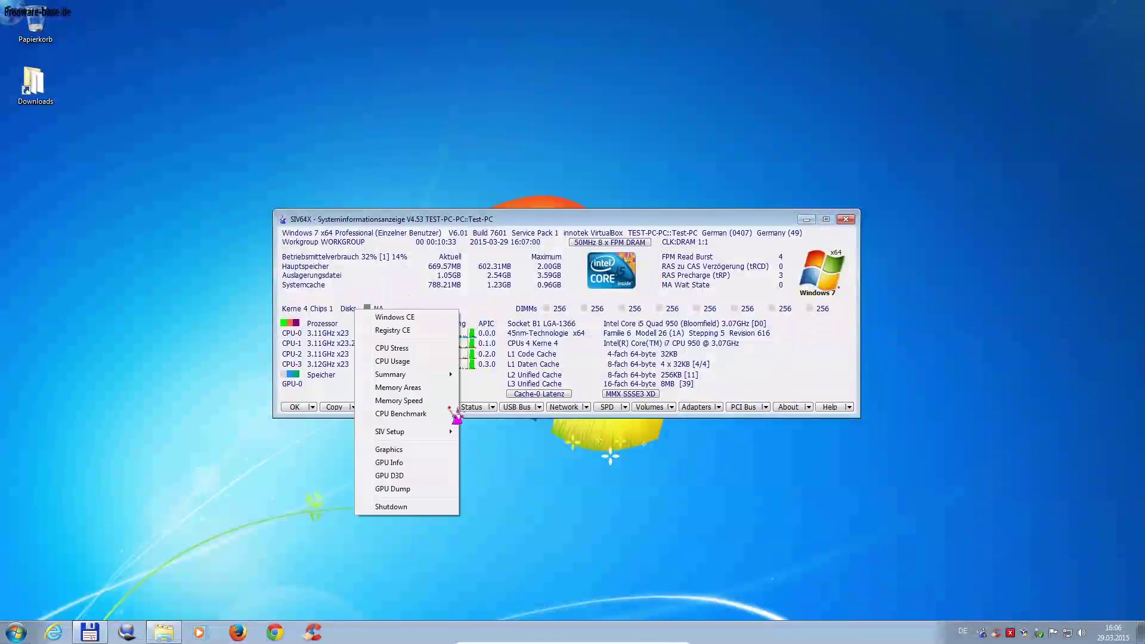
{"action": "left_click", "coordinate": [432, 362]}
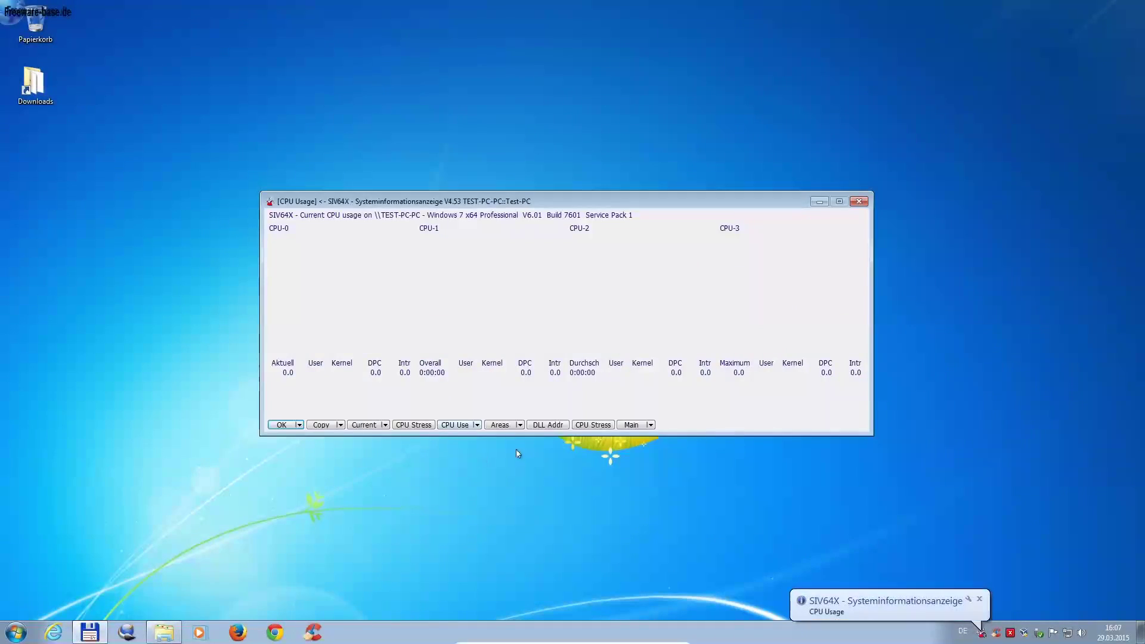
{"action": "key", "text": "Escape"}
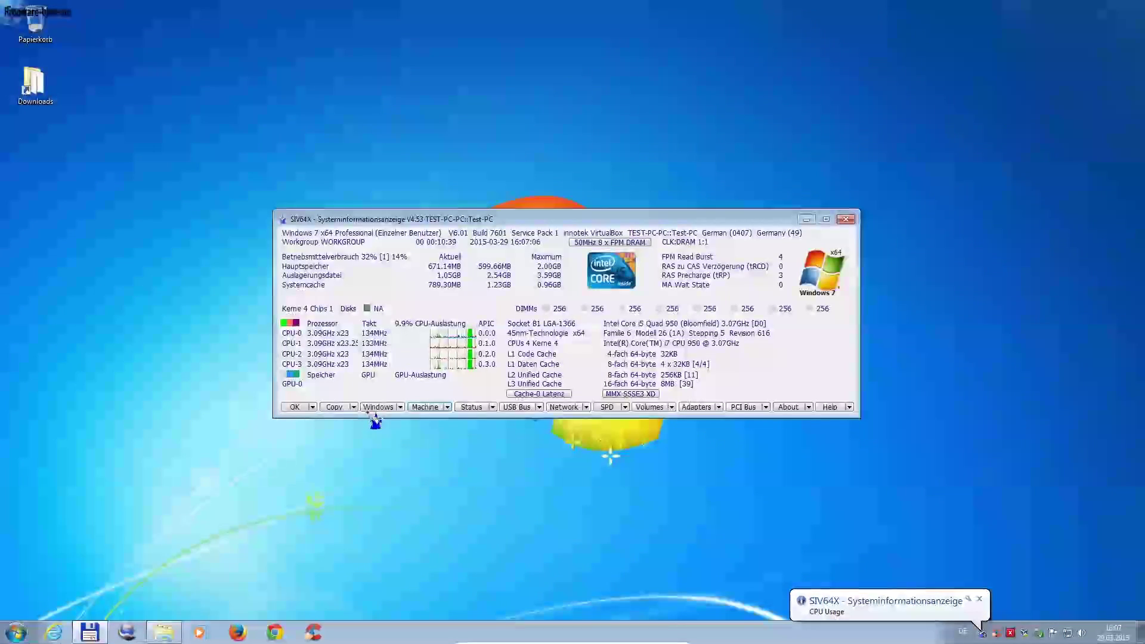
View the machine's Memory Areas overview.
{"action": "left_click", "coordinate": [411, 408]}
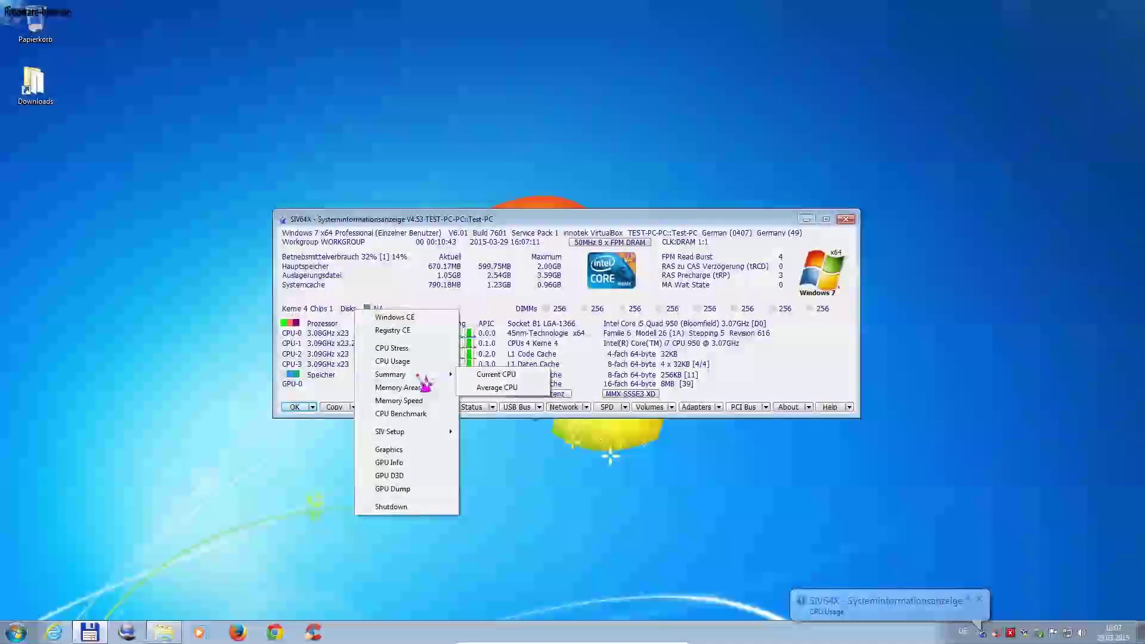
{"action": "left_click", "coordinate": [425, 390]}
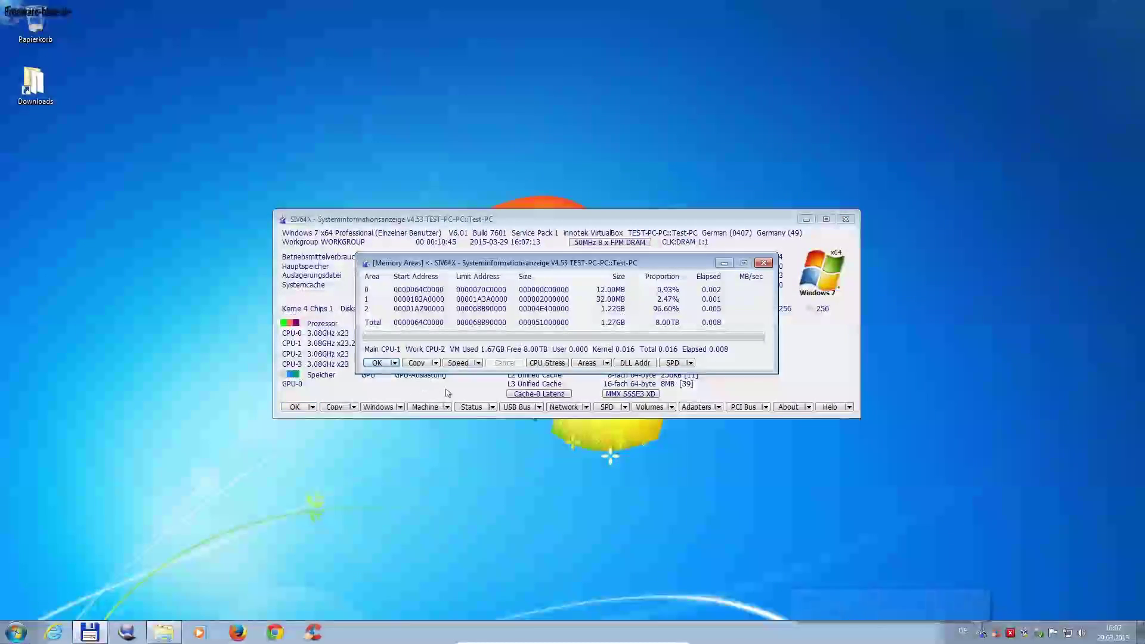
Close the Memory Areas overview, run the Memory Speed test for the CPU cores, and close its window.
{"action": "key", "text": "Return"}
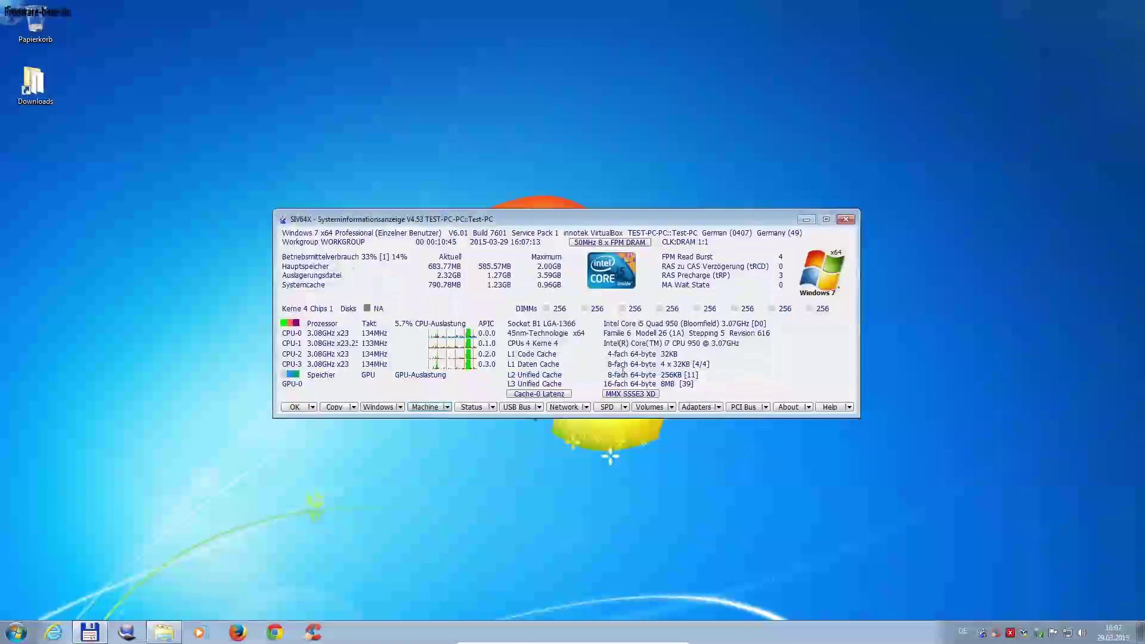
{"action": "left_click", "coordinate": [447, 407]}
{"action": "mouse_move", "coordinate": [419, 374]}
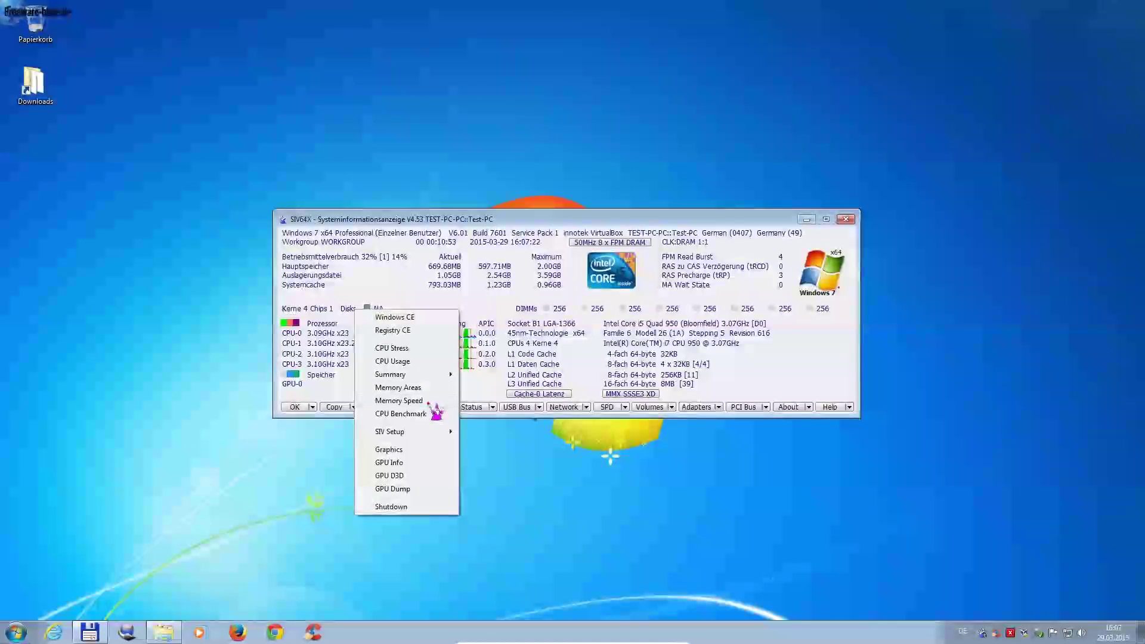
{"action": "left_click", "coordinate": [429, 402]}
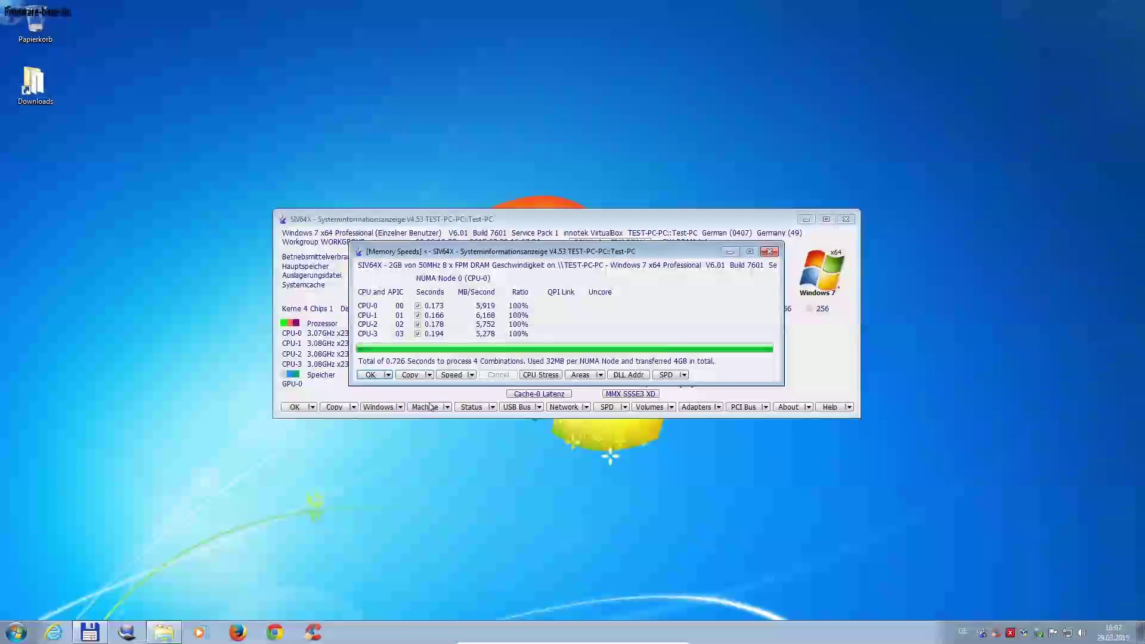
{"action": "key", "text": "Return"}
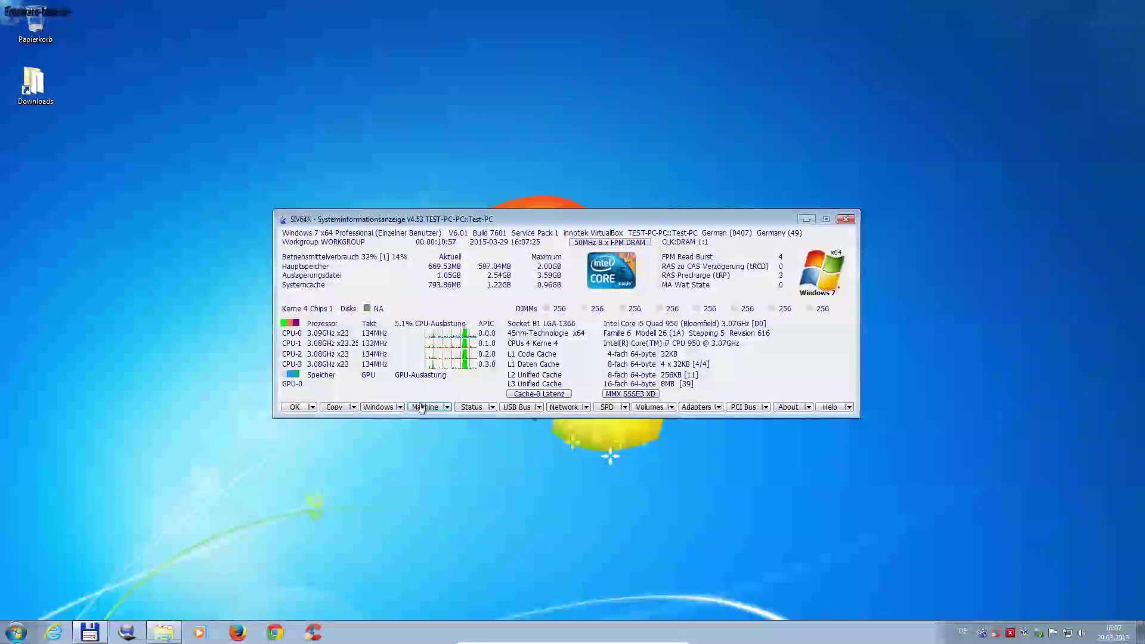
Run the CPU Benchmark twice on all four cores and close its window.
{"action": "left_click", "coordinate": [447, 408]}
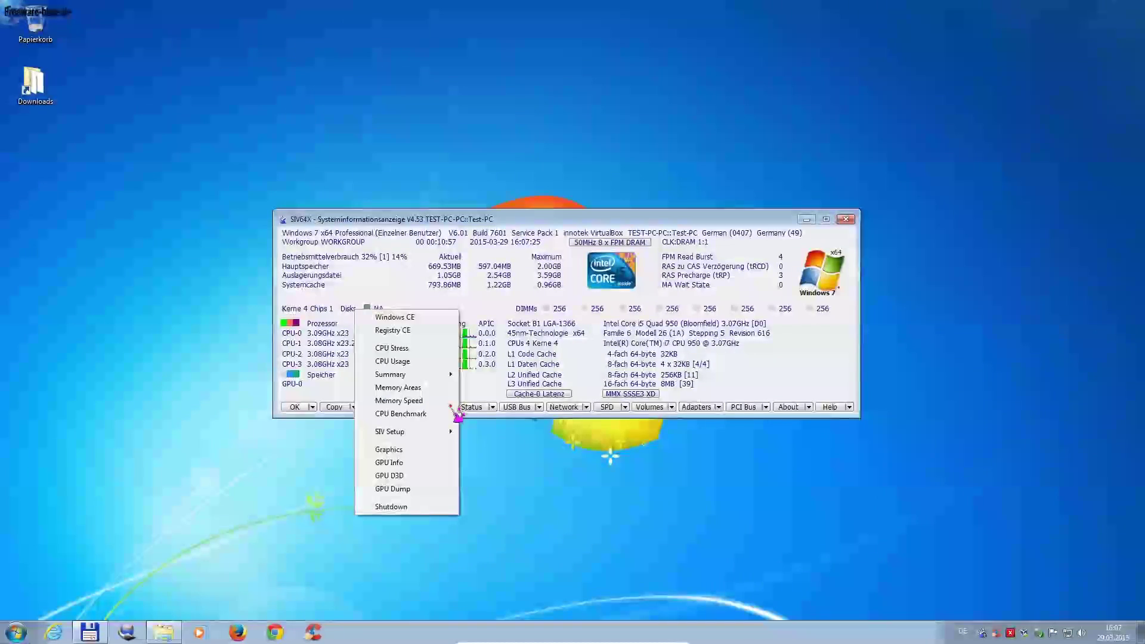
{"action": "left_click", "coordinate": [417, 414]}
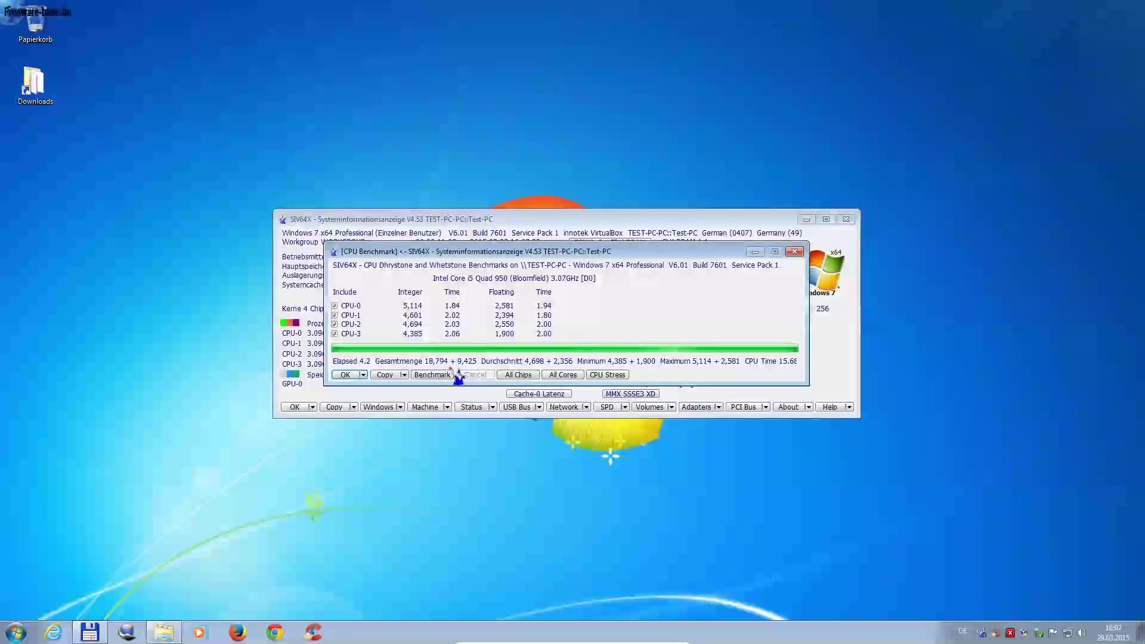
{"action": "left_click", "coordinate": [437, 375]}
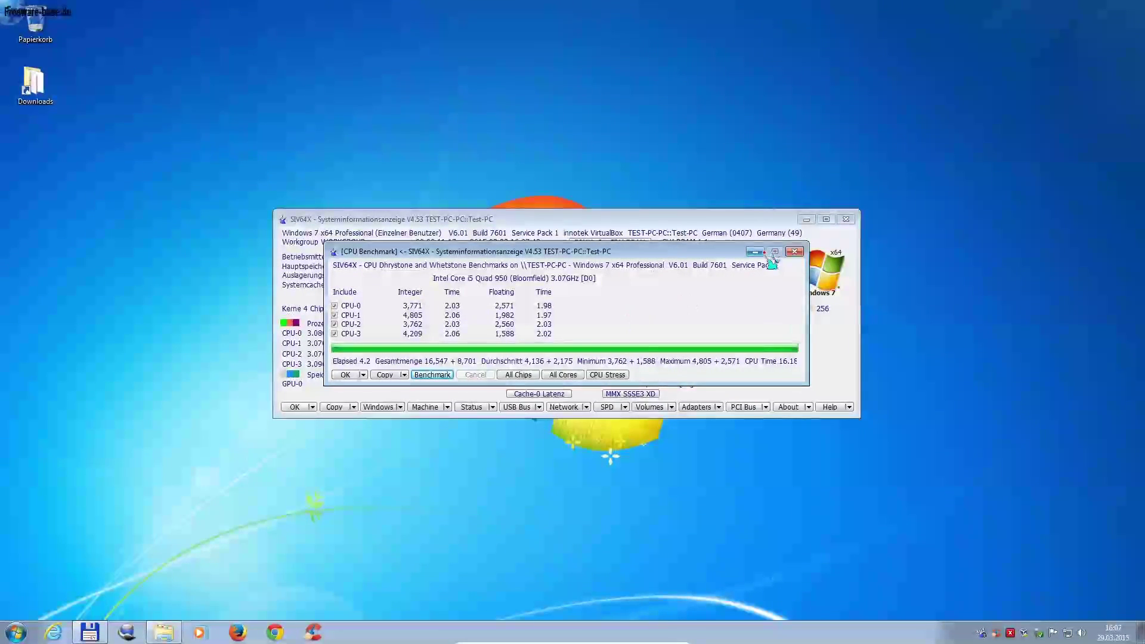
{"action": "left_click", "coordinate": [346, 375]}
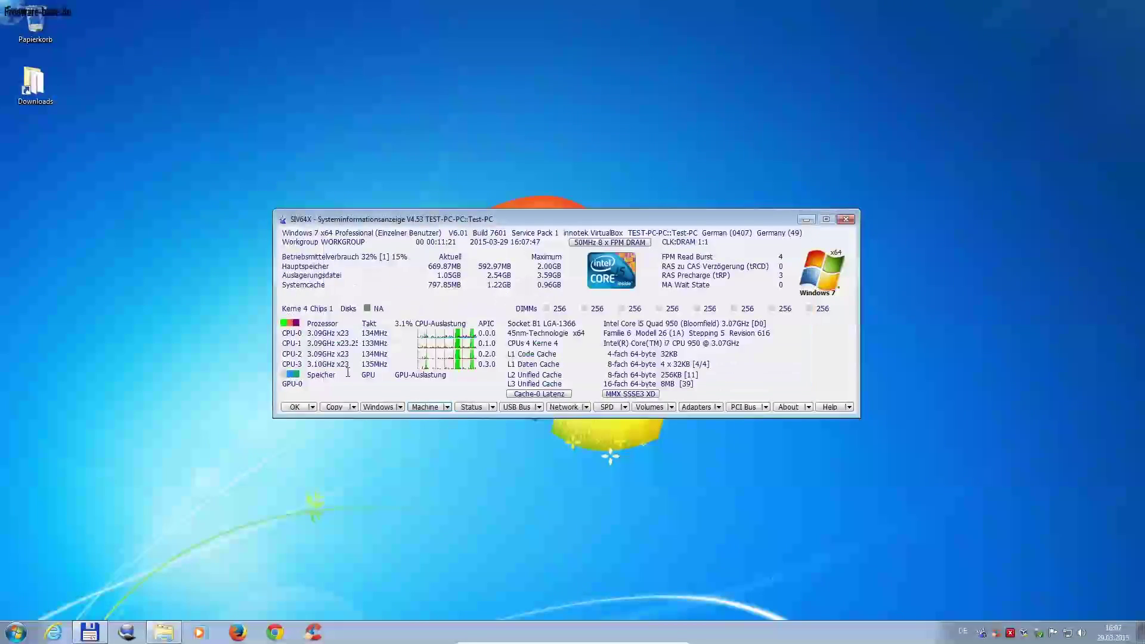
View the full SIV Setup list of registry values down to its end, and close it.
{"action": "left_click", "coordinate": [447, 406]}
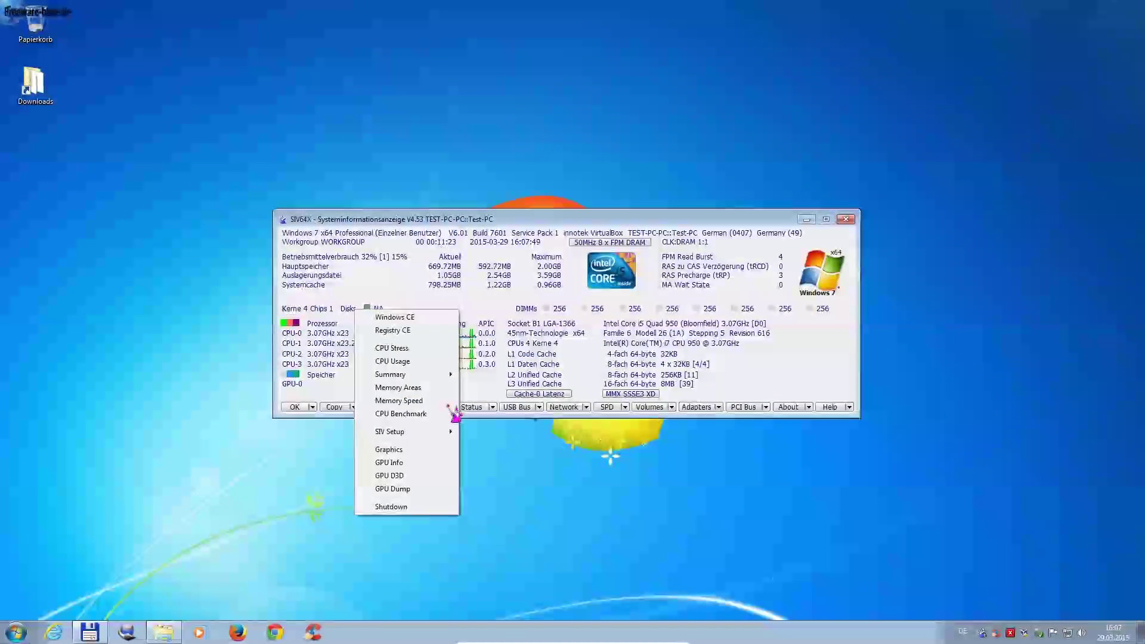
{"action": "mouse_move", "coordinate": [412, 439]}
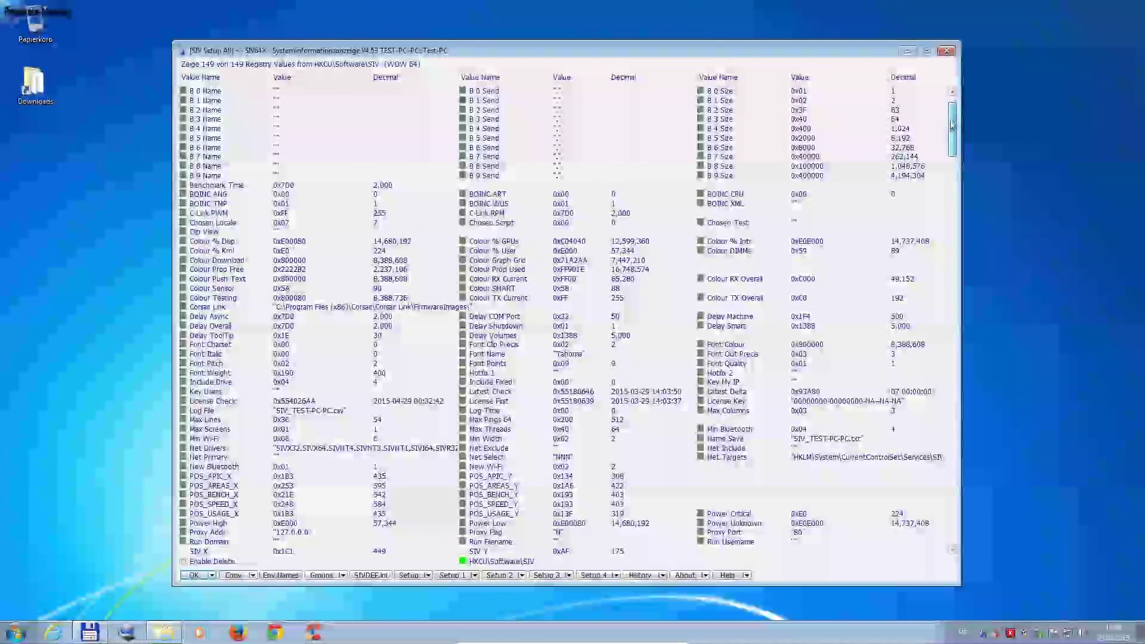
{"action": "left_click_drag", "start_coordinate": [952, 124], "coordinate": [954, 349]}
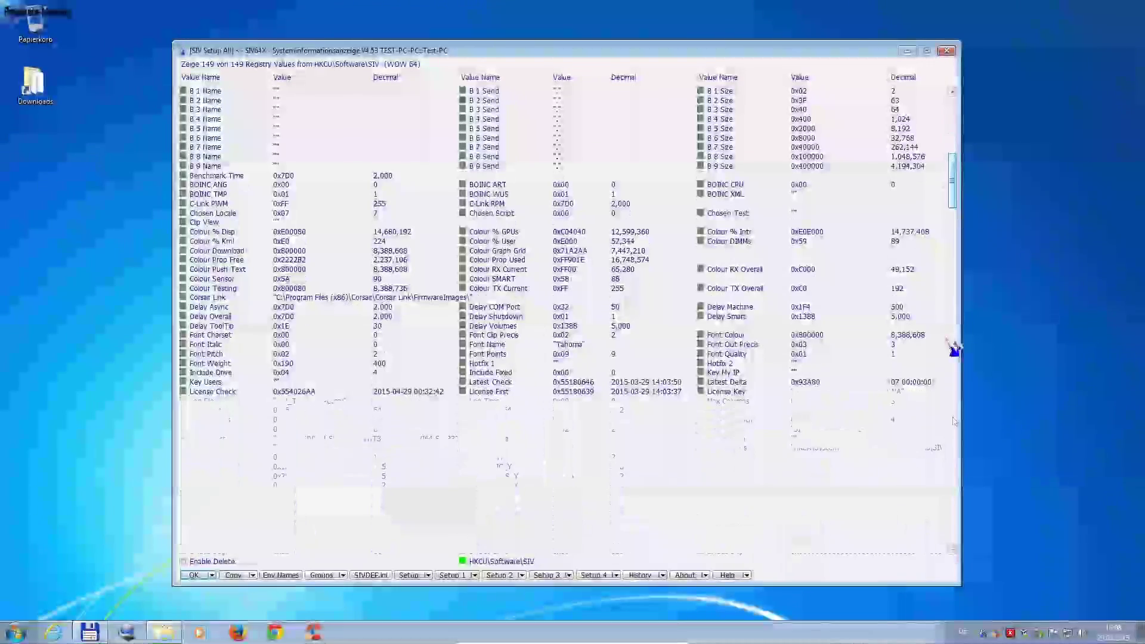
{"action": "left_click", "coordinate": [954, 544]}
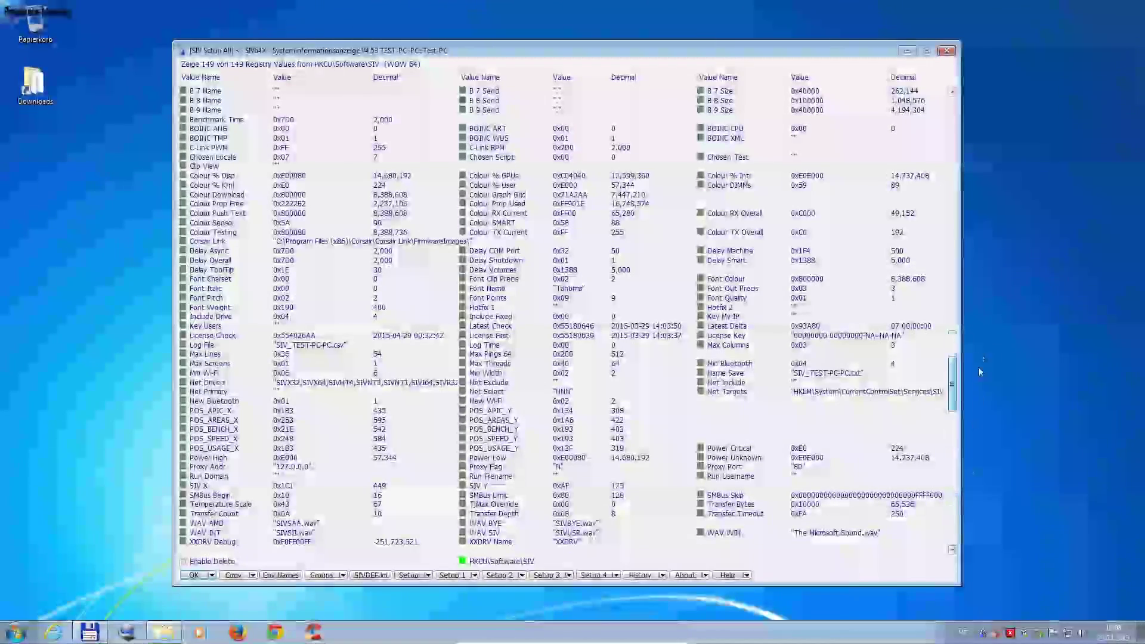
{"action": "key", "text": "Escape"}
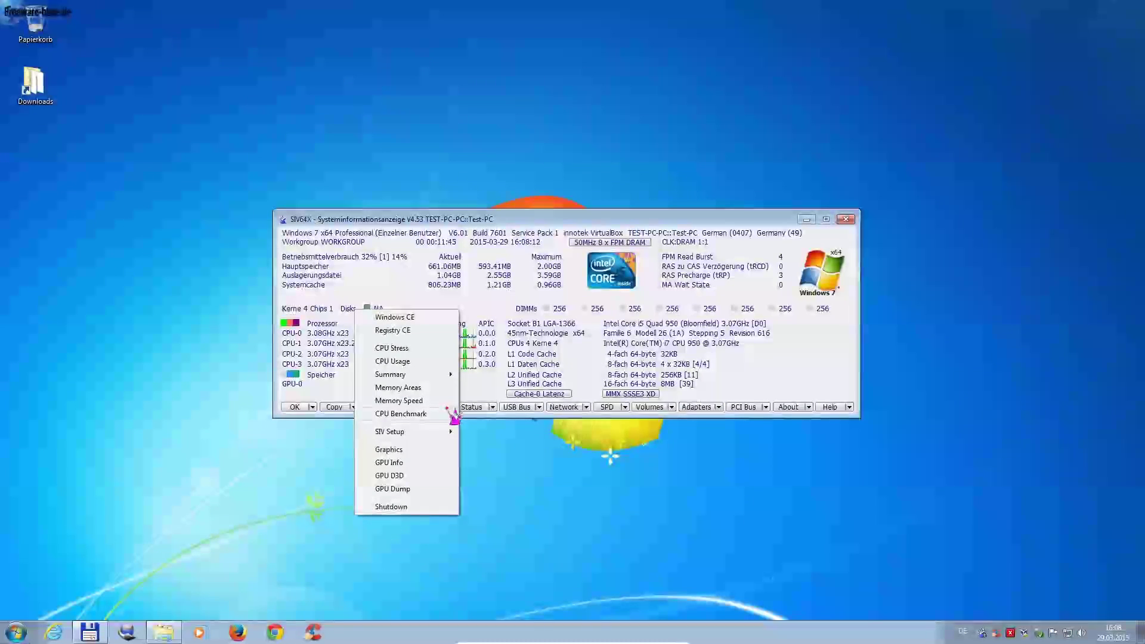
View the Graphics card details and video modes, close them, and close the HotFixes window.
{"action": "left_click", "coordinate": [399, 453]}
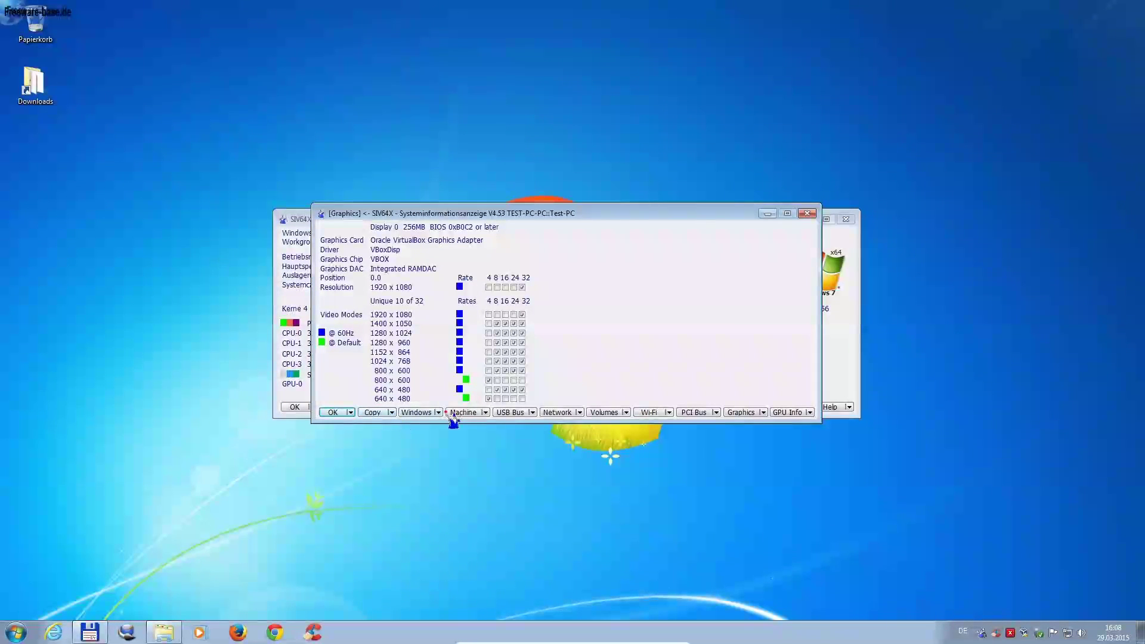
{"action": "left_click", "coordinate": [531, 412]}
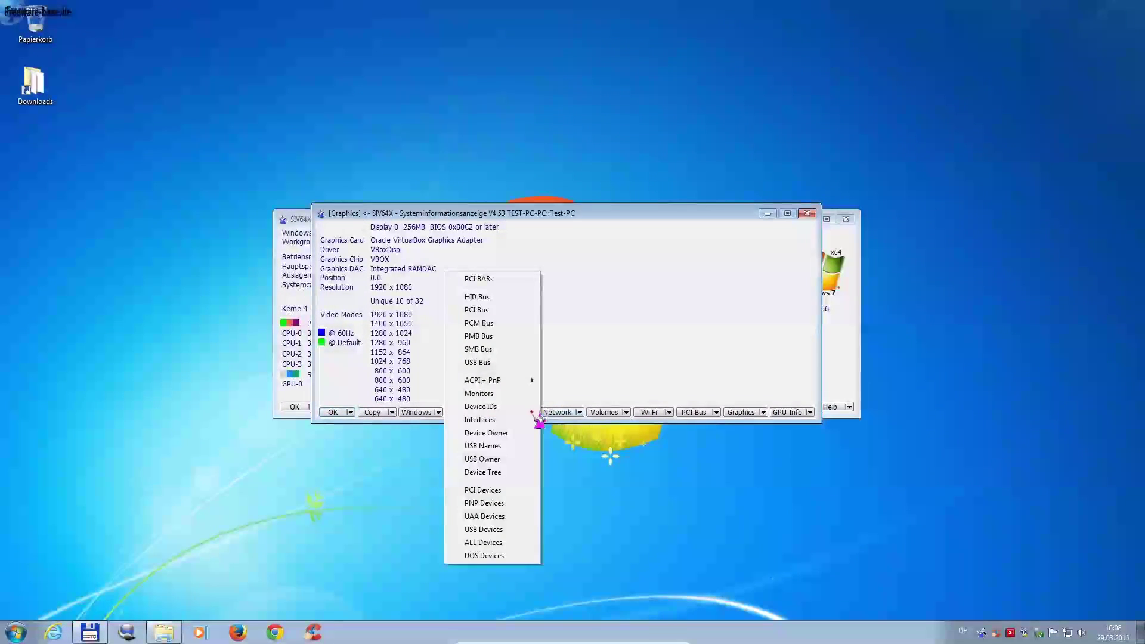
{"action": "left_click", "coordinate": [580, 411]}
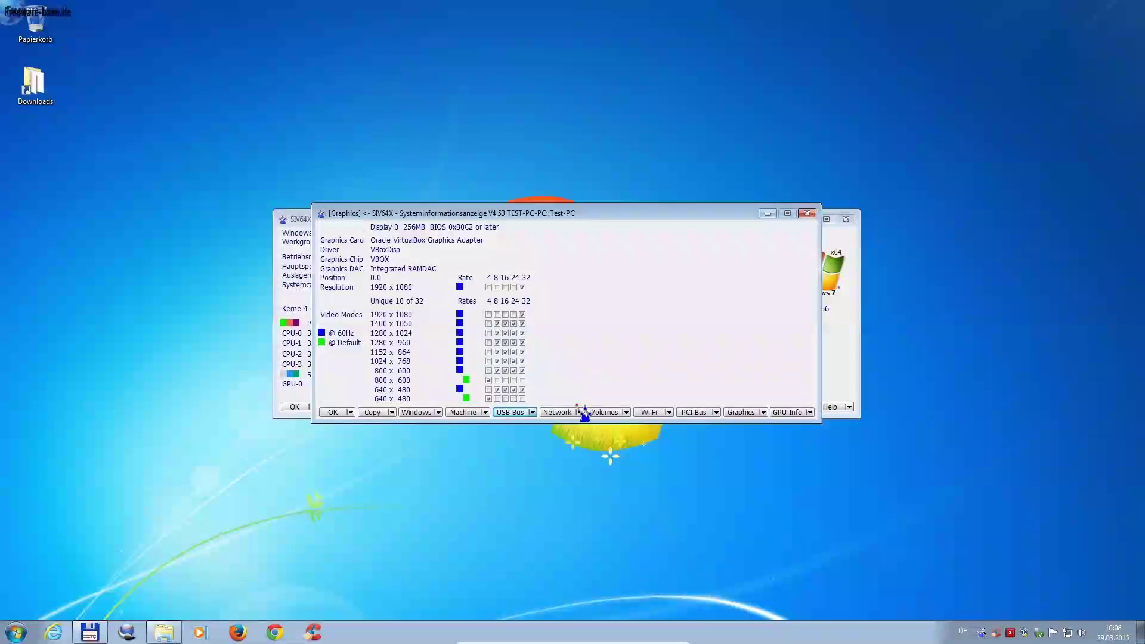
{"action": "left_click", "coordinate": [579, 413]}
{"action": "key", "text": "Escape"}
{"action": "key", "text": "Escape"}
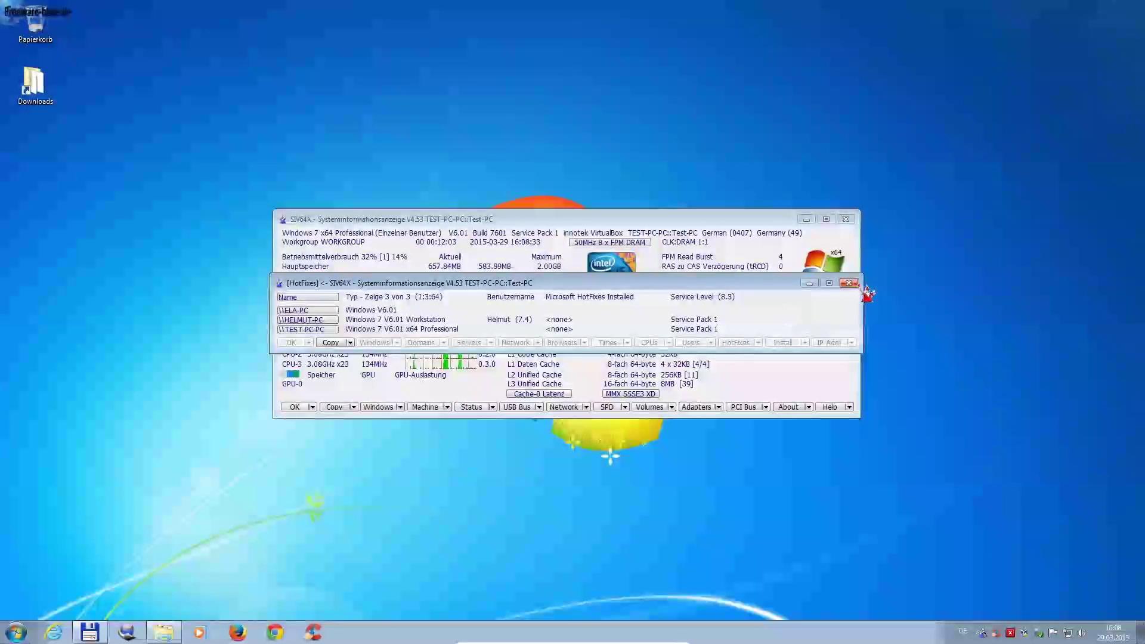
{"action": "left_click", "coordinate": [852, 284]}
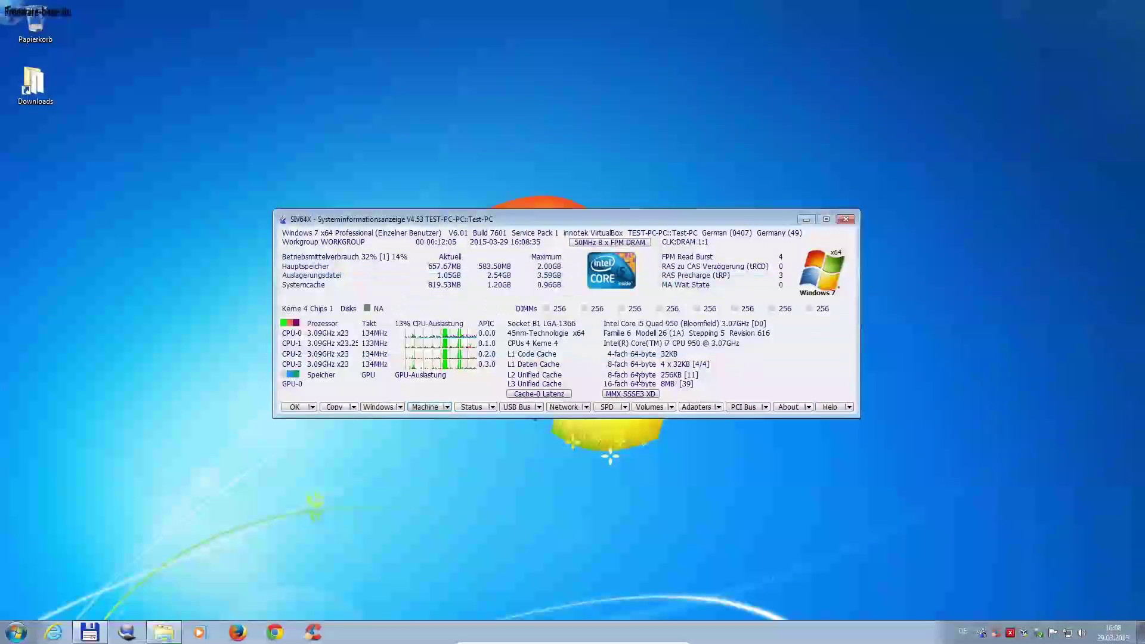
View the machine's GPU Info window, close it, and view the GPU D3D information.
{"action": "left_click", "coordinate": [447, 407]}
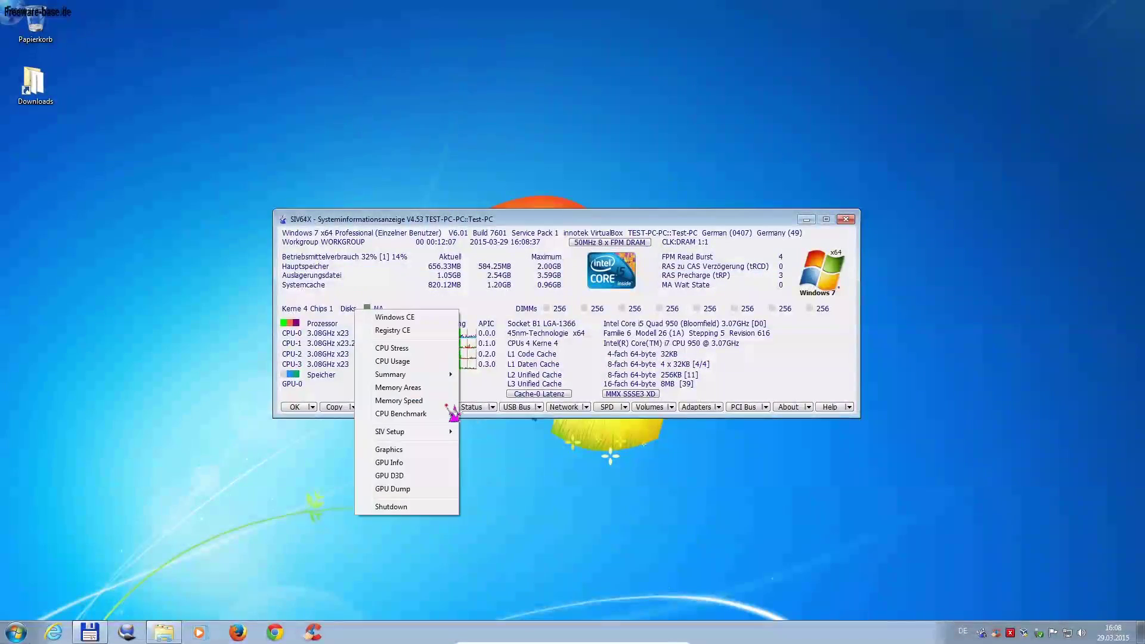
{"action": "left_click", "coordinate": [396, 463]}
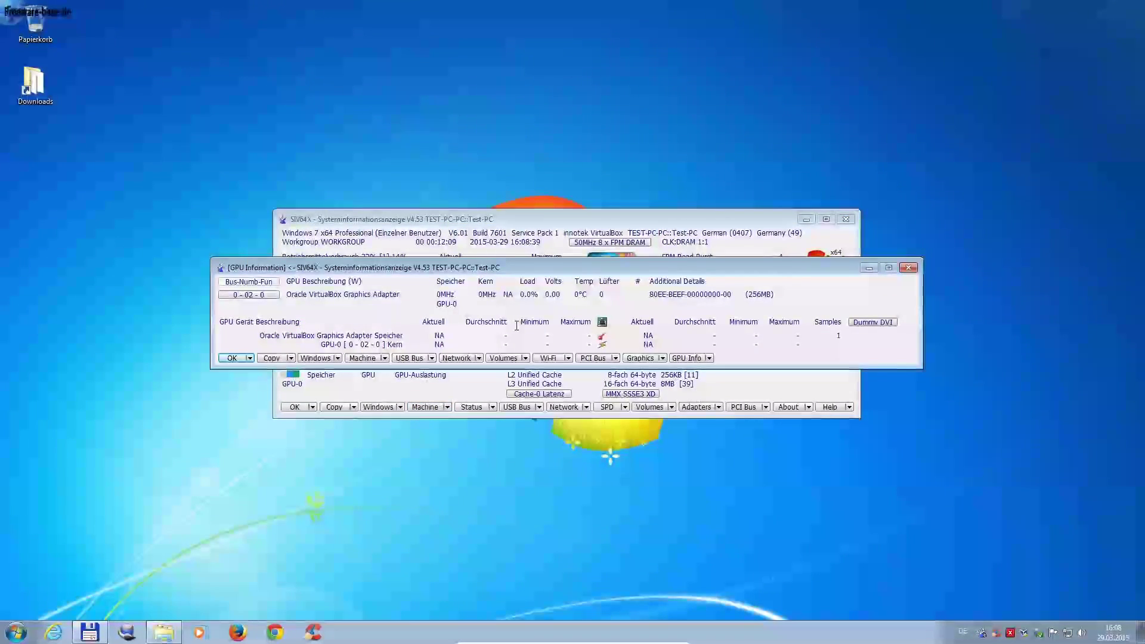
{"action": "key", "text": "Escape"}
{"action": "left_click", "coordinate": [448, 407]}
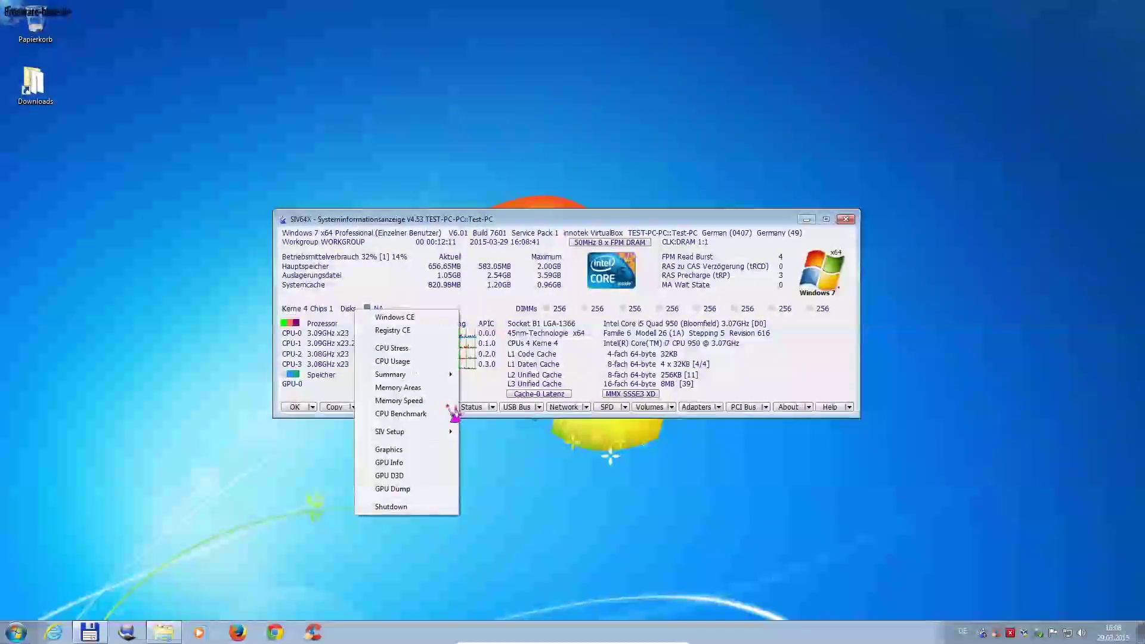
{"action": "left_click", "coordinate": [392, 477]}
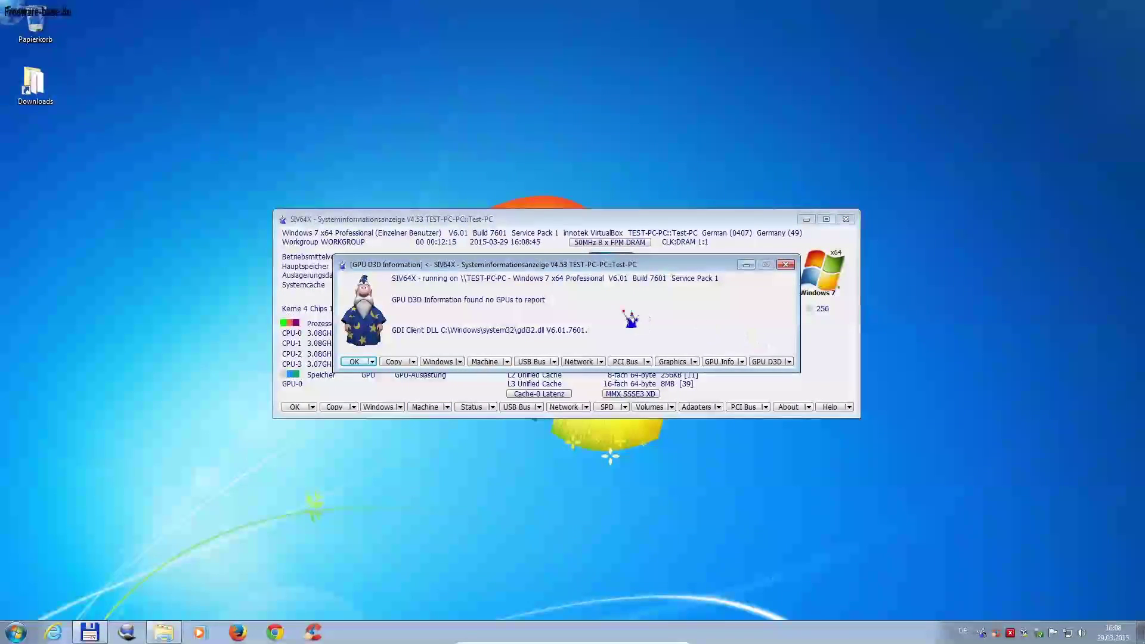
View the GPU Dump of the VGA registers and close it.
{"action": "left_click", "coordinate": [446, 406]}
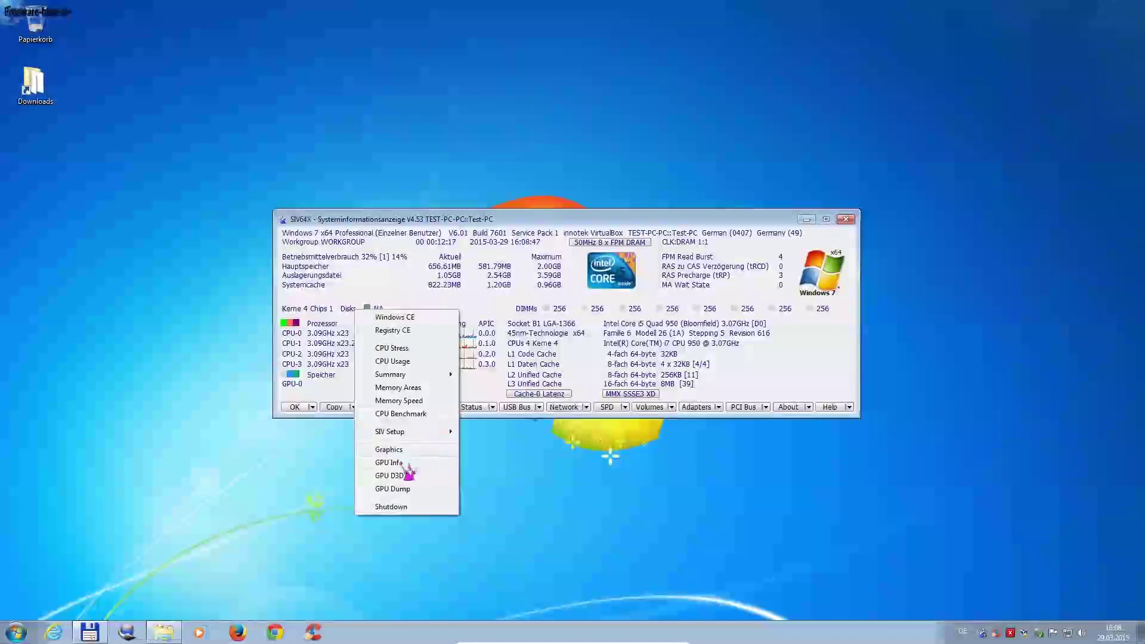
{"action": "left_click", "coordinate": [393, 489]}
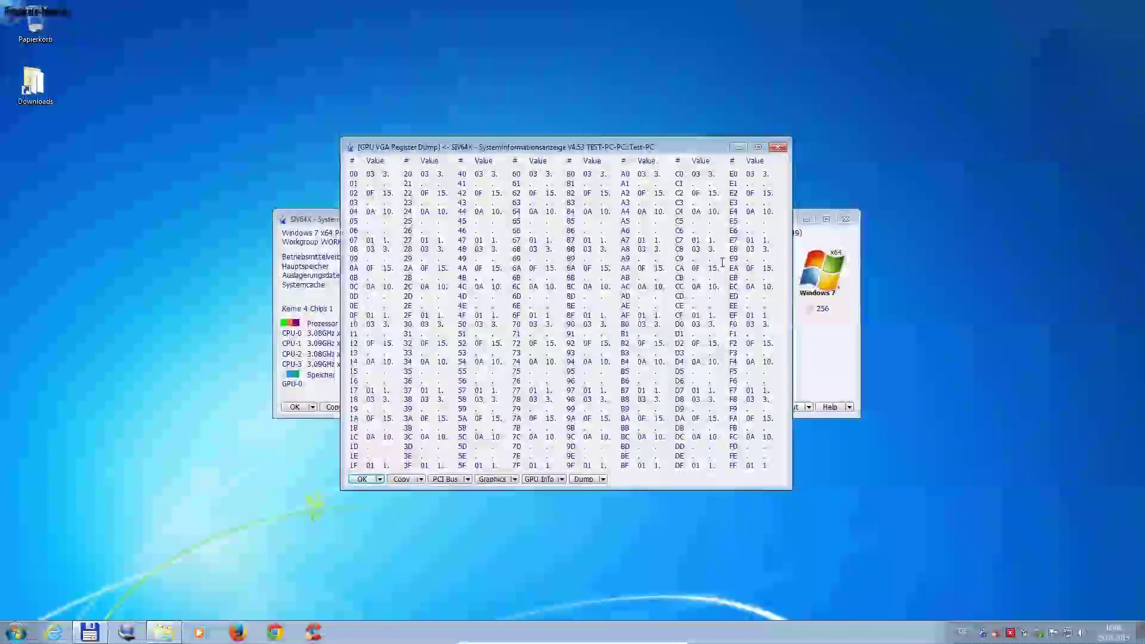
{"action": "key", "text": "Escape"}
View the Sensor Export selection in the status configuration options.
{"action": "left_click", "coordinate": [446, 407]}
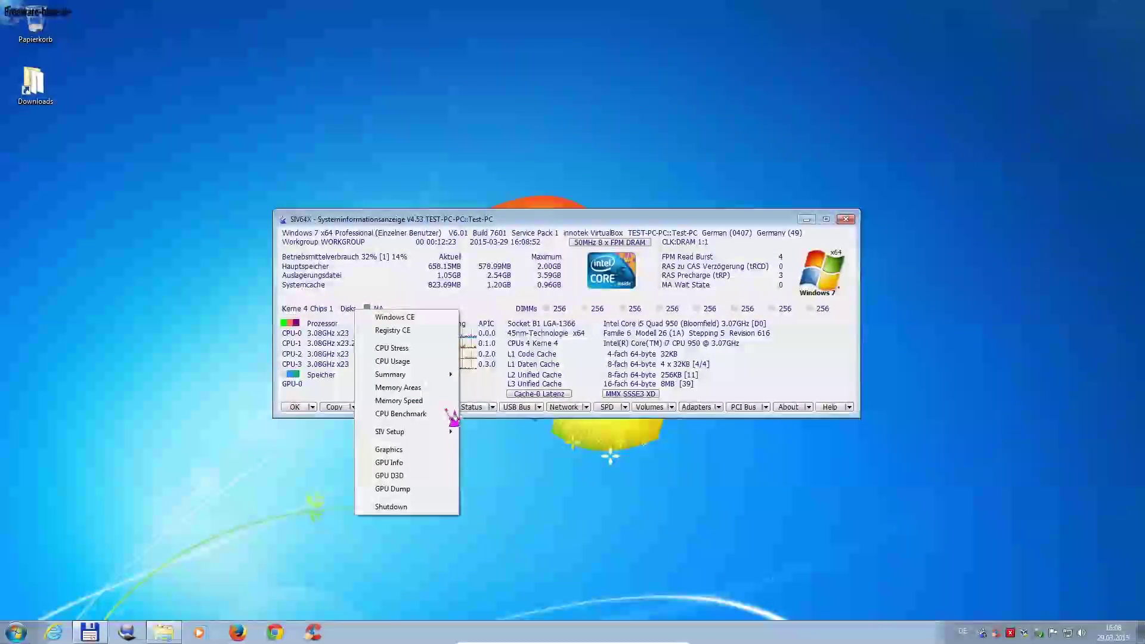
{"action": "left_click", "coordinate": [493, 407]}
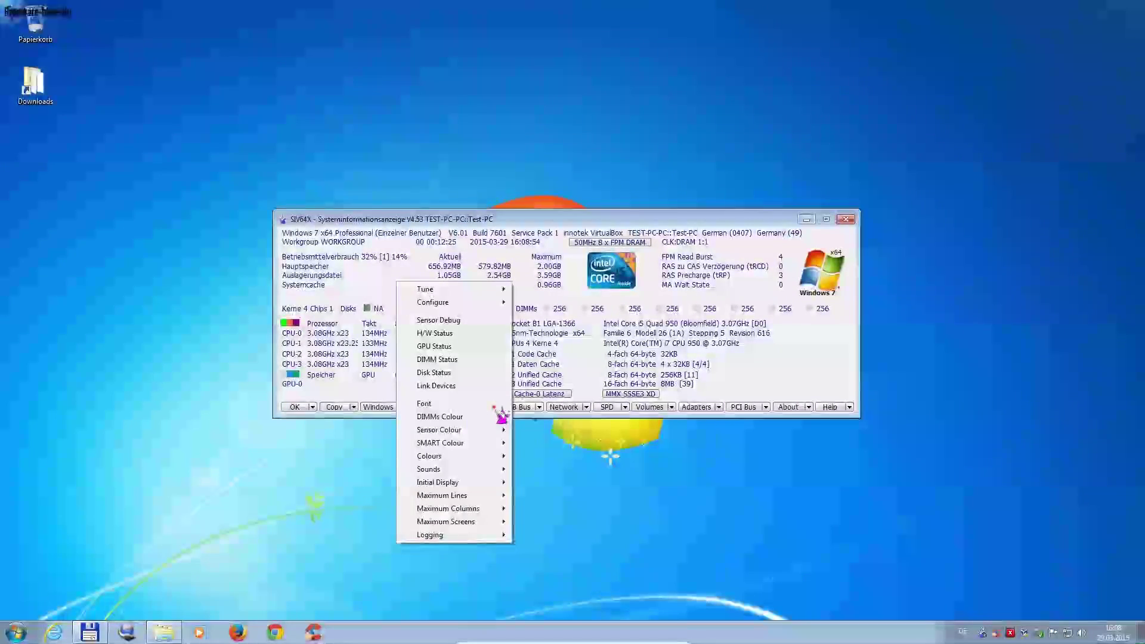
{"action": "mouse_move", "coordinate": [476, 291]}
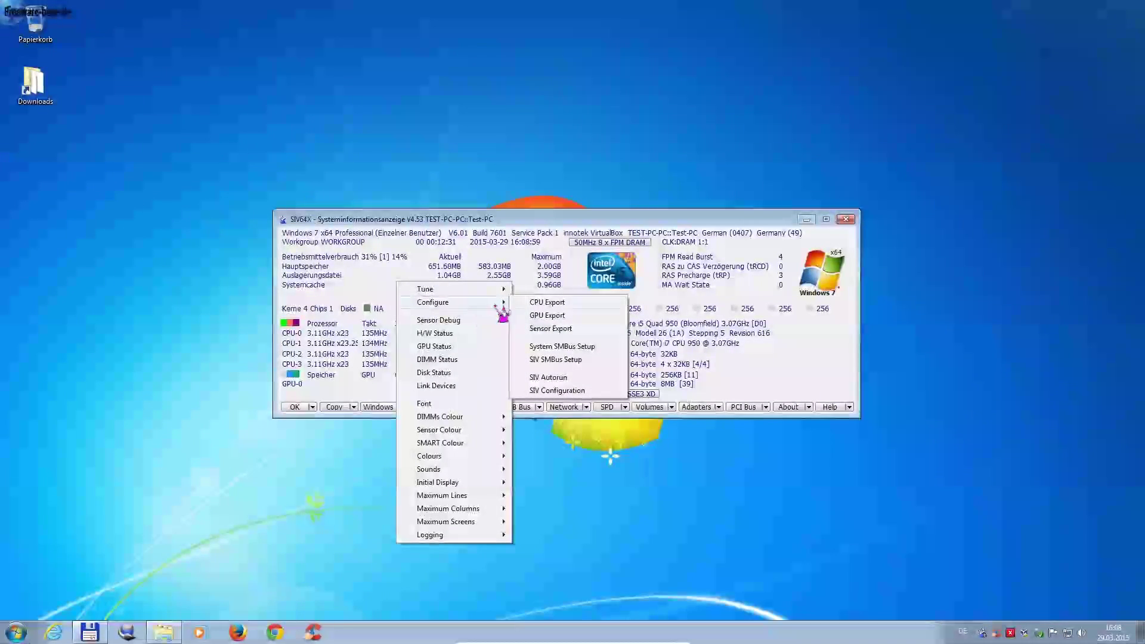
{"action": "left_click", "coordinate": [553, 330]}
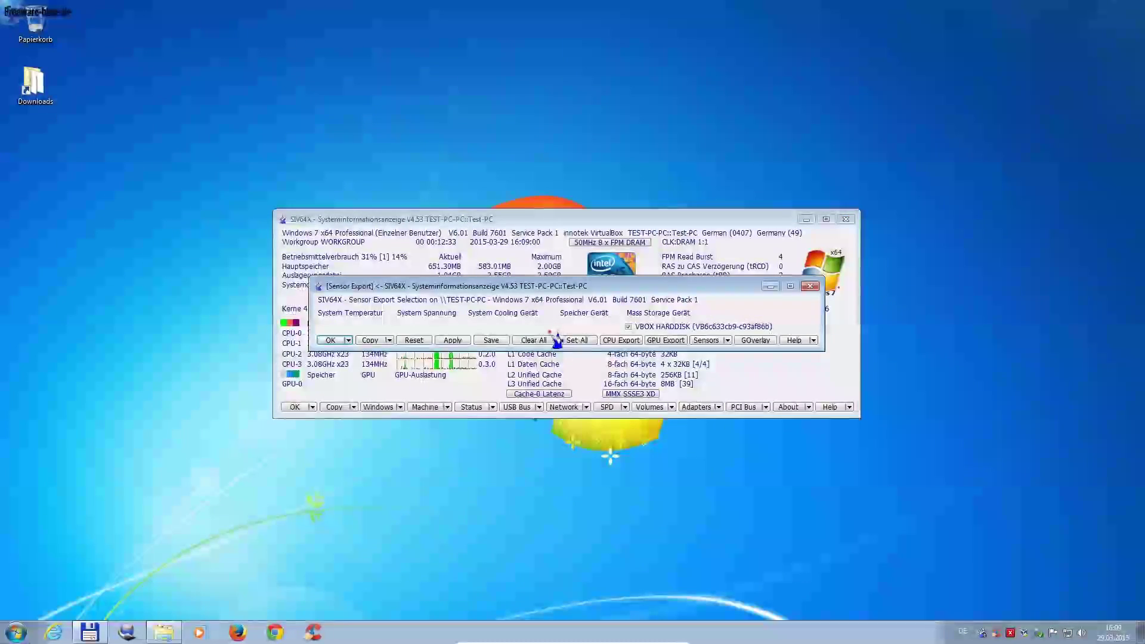
View the H/W Status of the CPU cores, GPU and disk, and close it.
{"action": "left_click", "coordinate": [492, 407]}
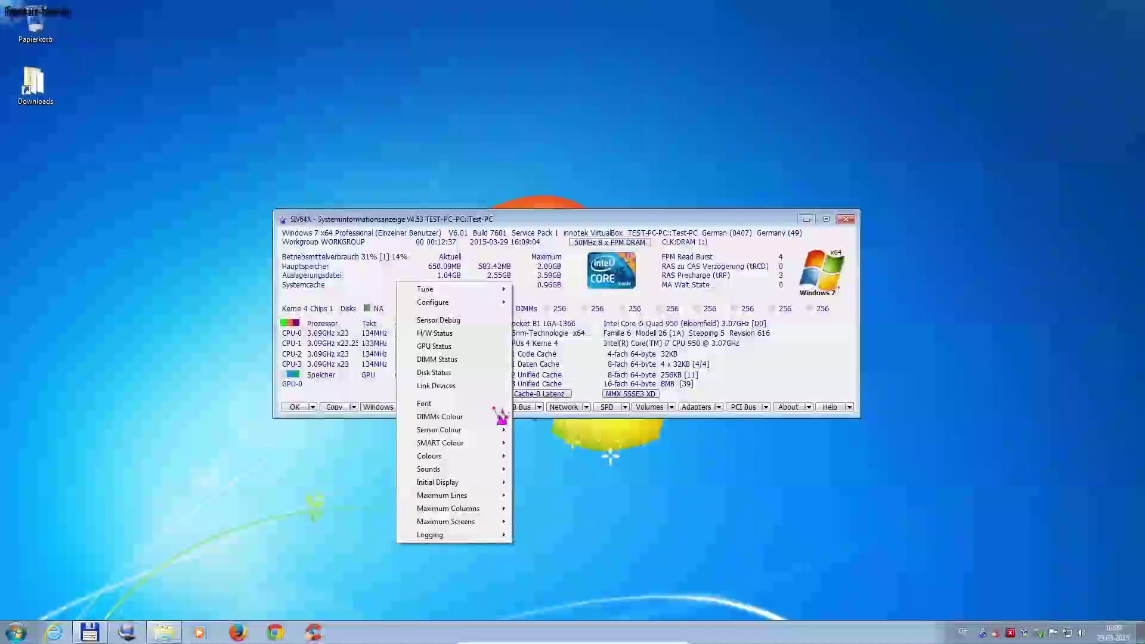
{"action": "left_click", "coordinate": [446, 336]}
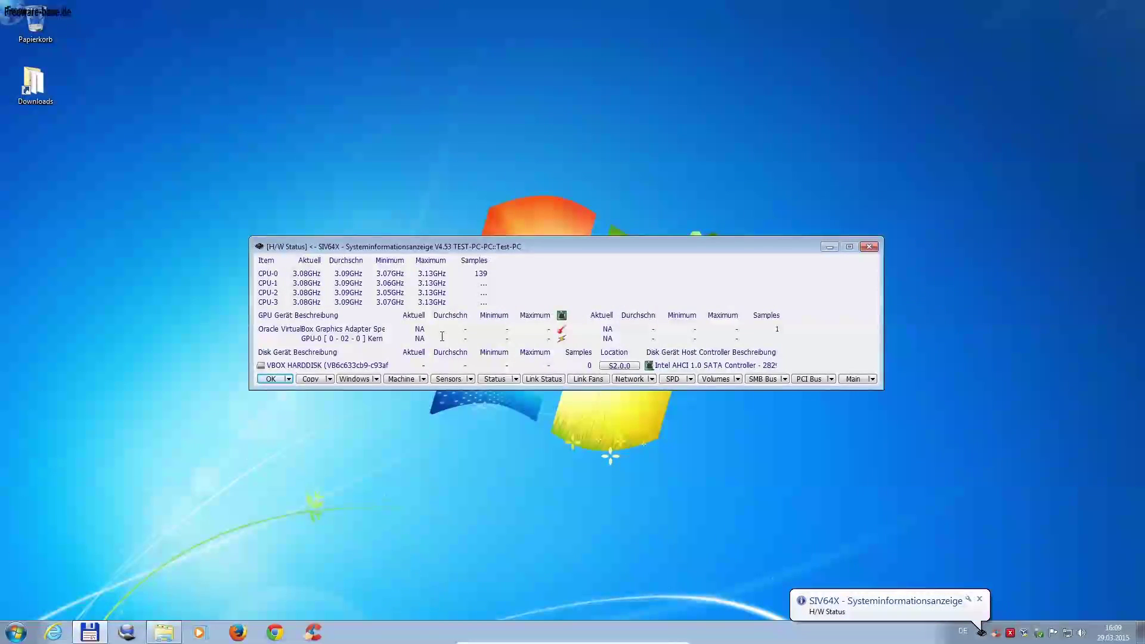
{"action": "key", "text": "Escape"}
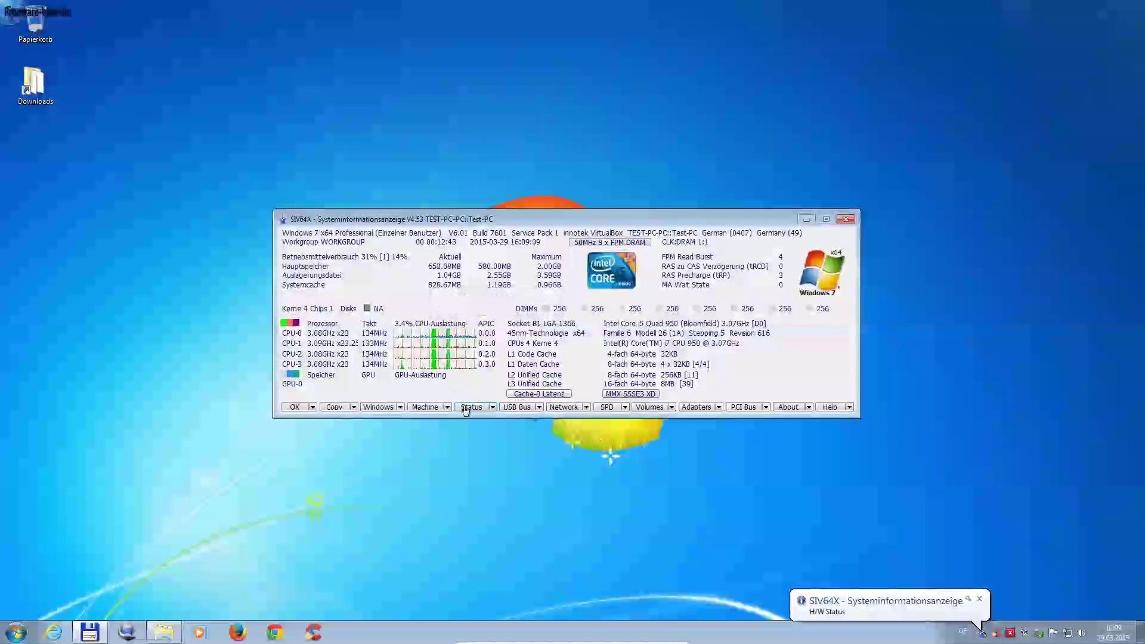
View the DIMM Status and close its window.
{"action": "left_click", "coordinate": [492, 407]}
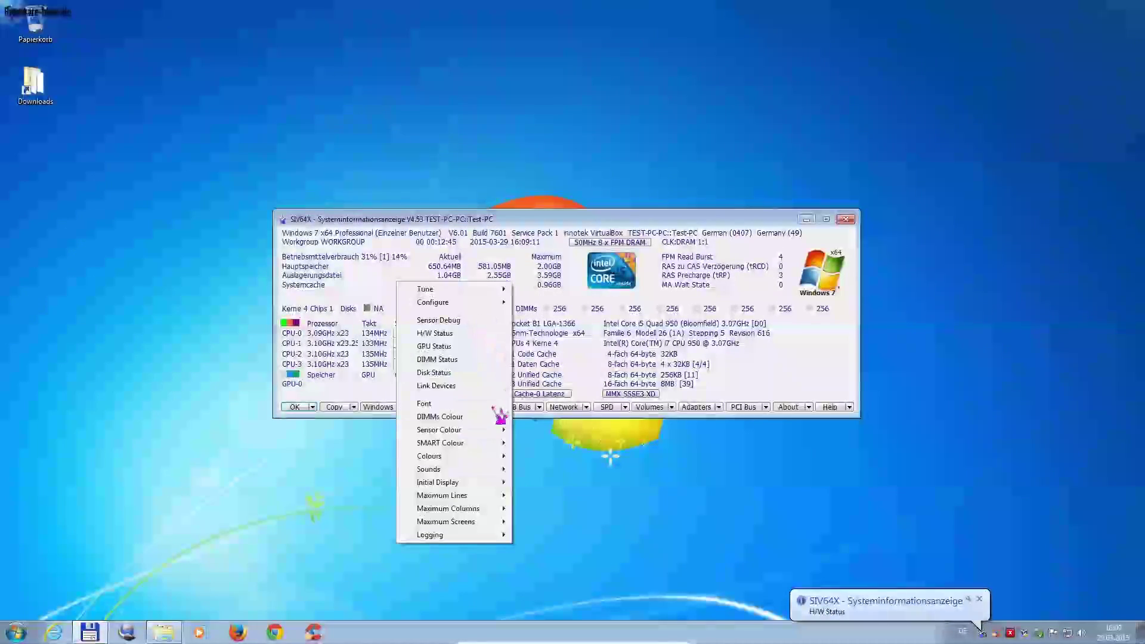
{"action": "left_click", "coordinate": [457, 360]}
{"action": "key", "text": "Escape"}
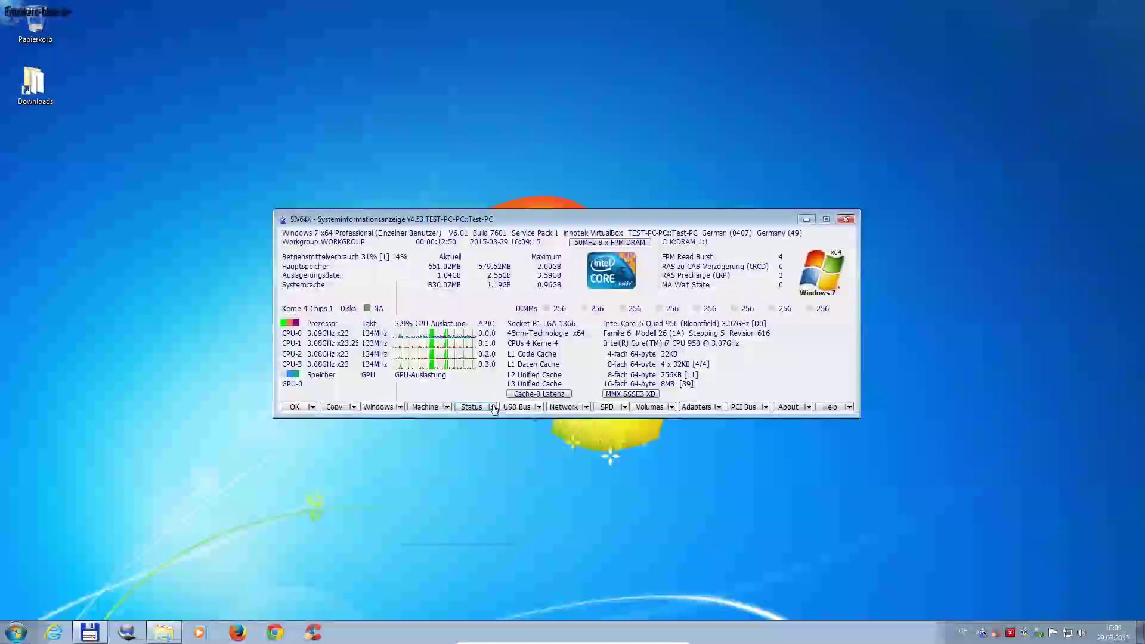
{"action": "left_click", "coordinate": [493, 406]}
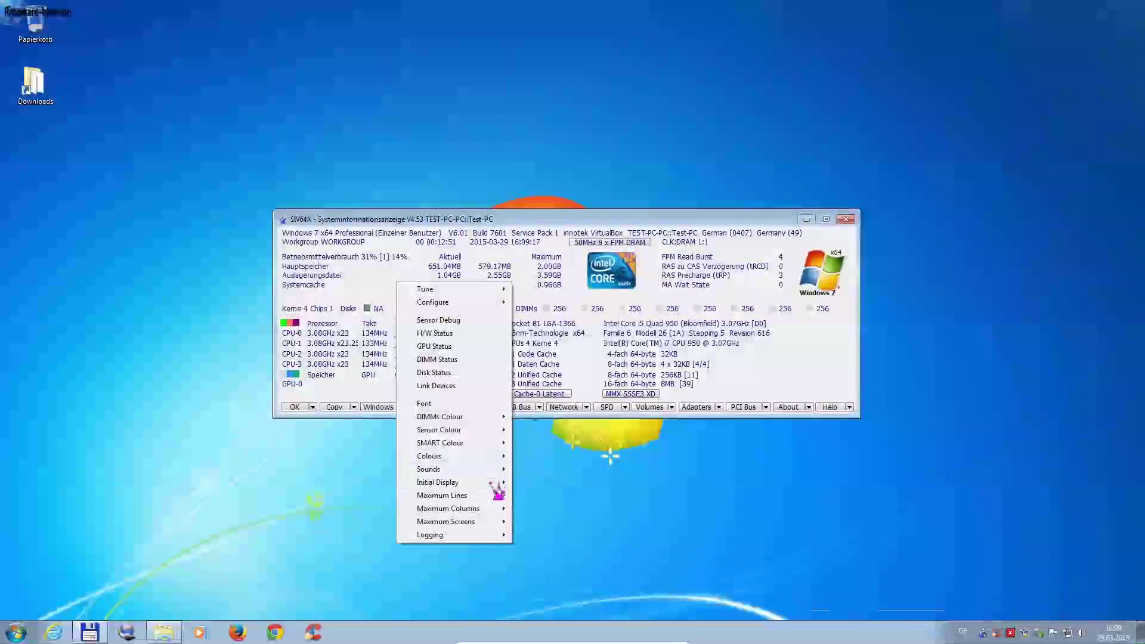
{"action": "mouse_move", "coordinate": [488, 523]}
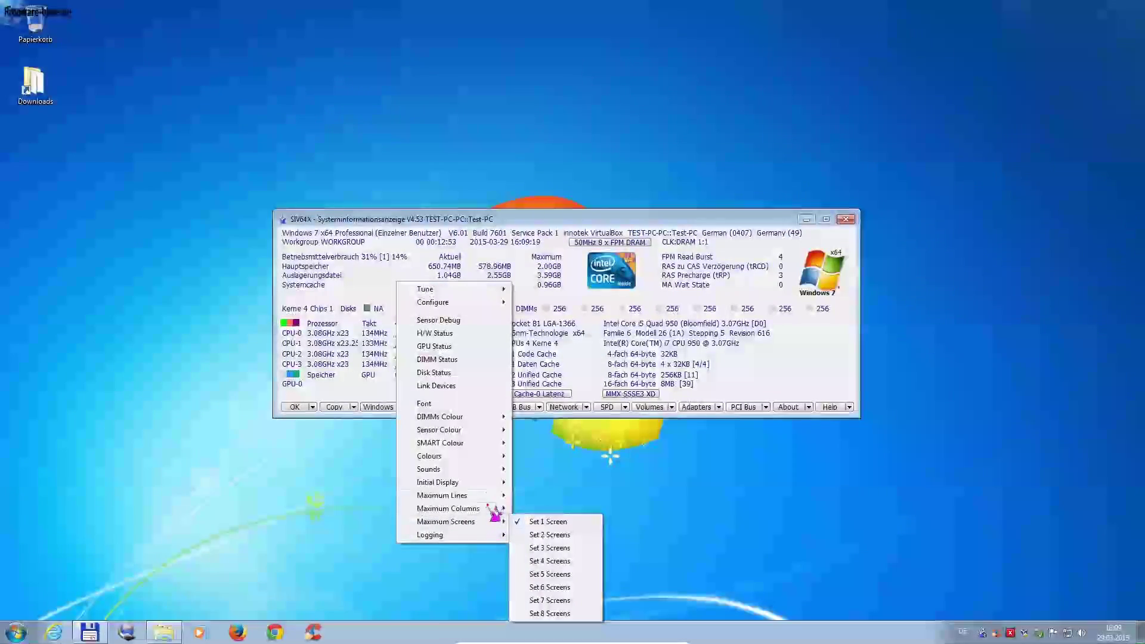
{"action": "left_click", "coordinate": [552, 468]}
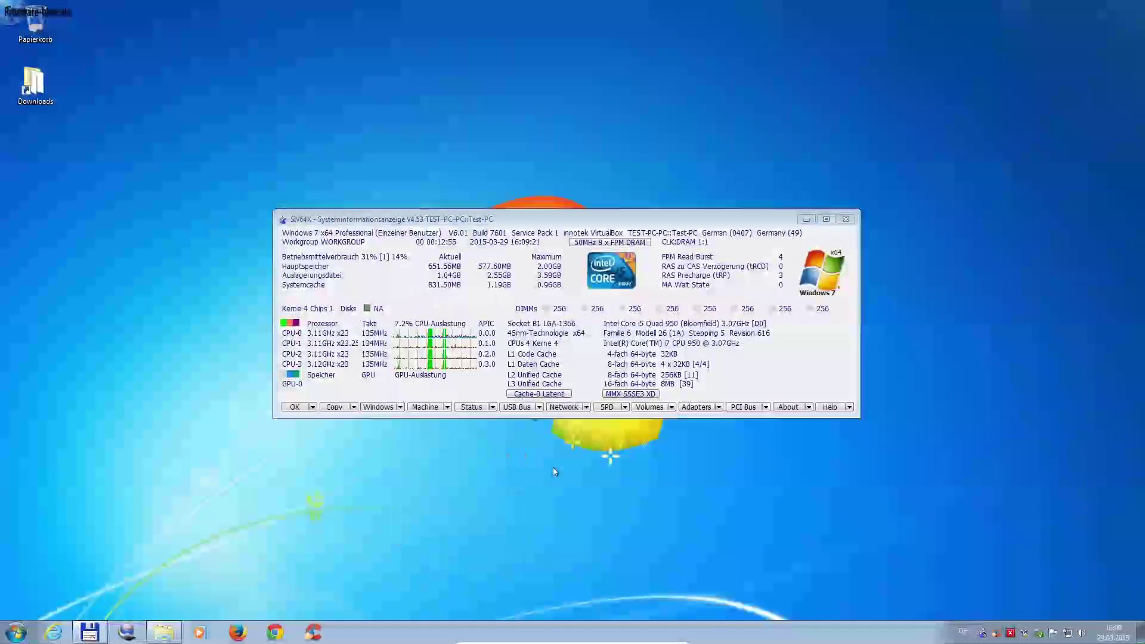
View the HID Bus device information and close its window.
{"action": "left_click", "coordinate": [538, 406]}
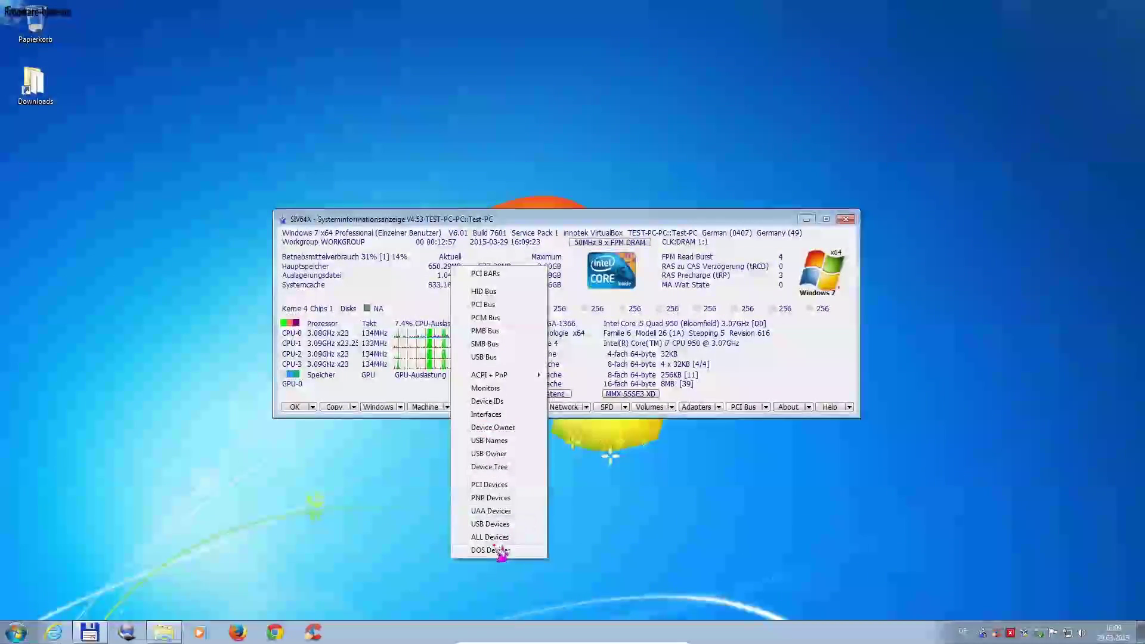
{"action": "left_click", "coordinate": [492, 292]}
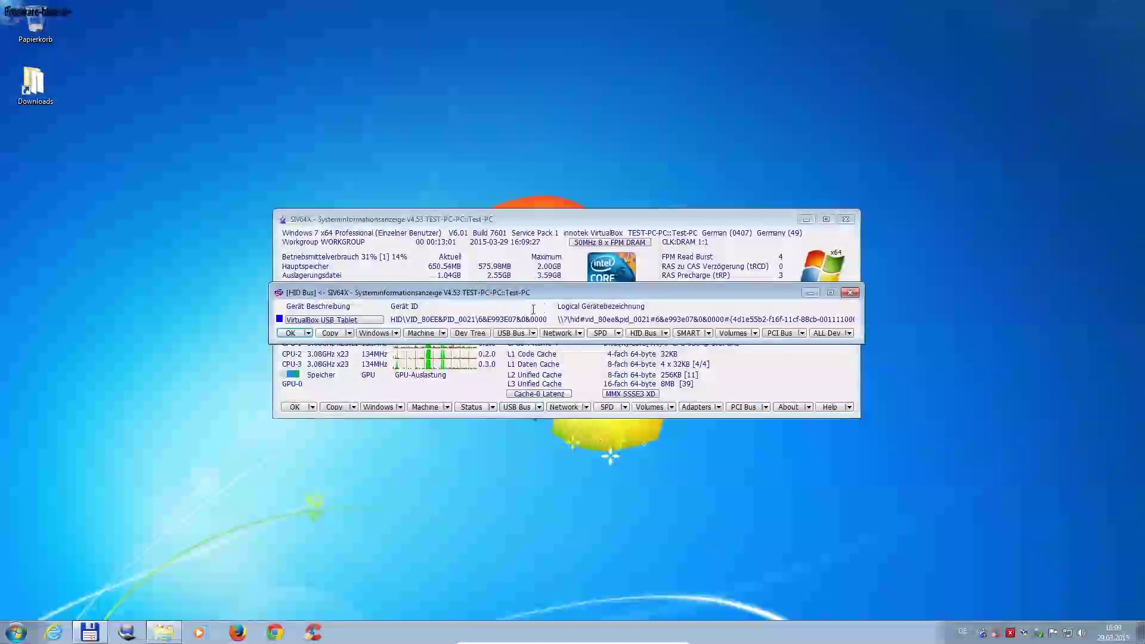
{"action": "key", "text": "Escape"}
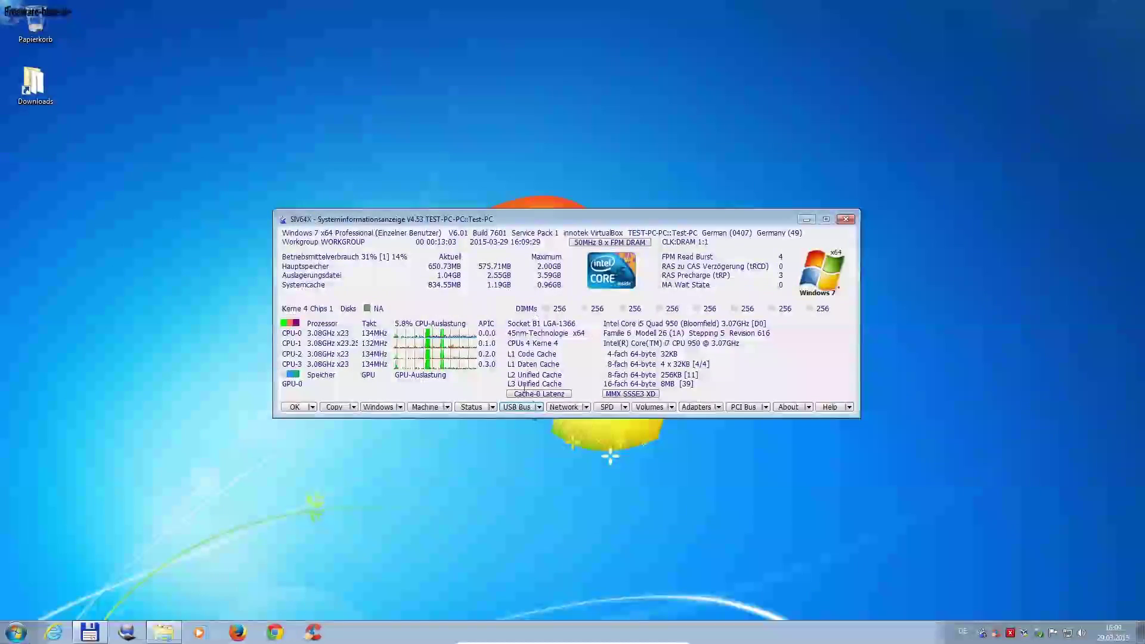
Try to view the Network information from the network views and dismiss it.
{"action": "left_click", "coordinate": [585, 407]}
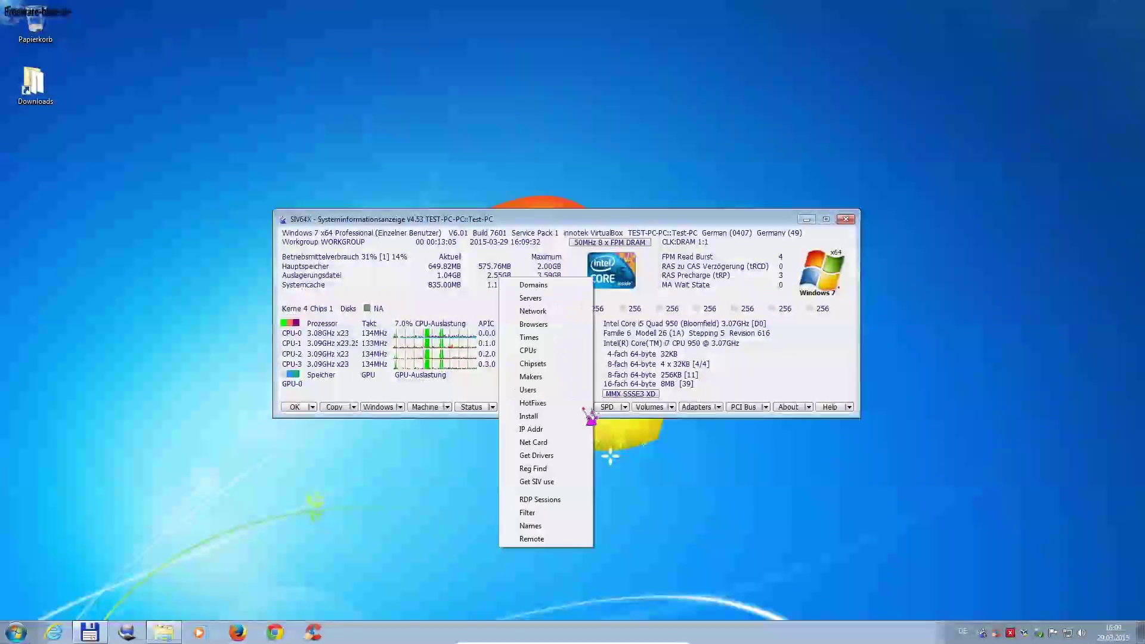
{"action": "left_click", "coordinate": [552, 312]}
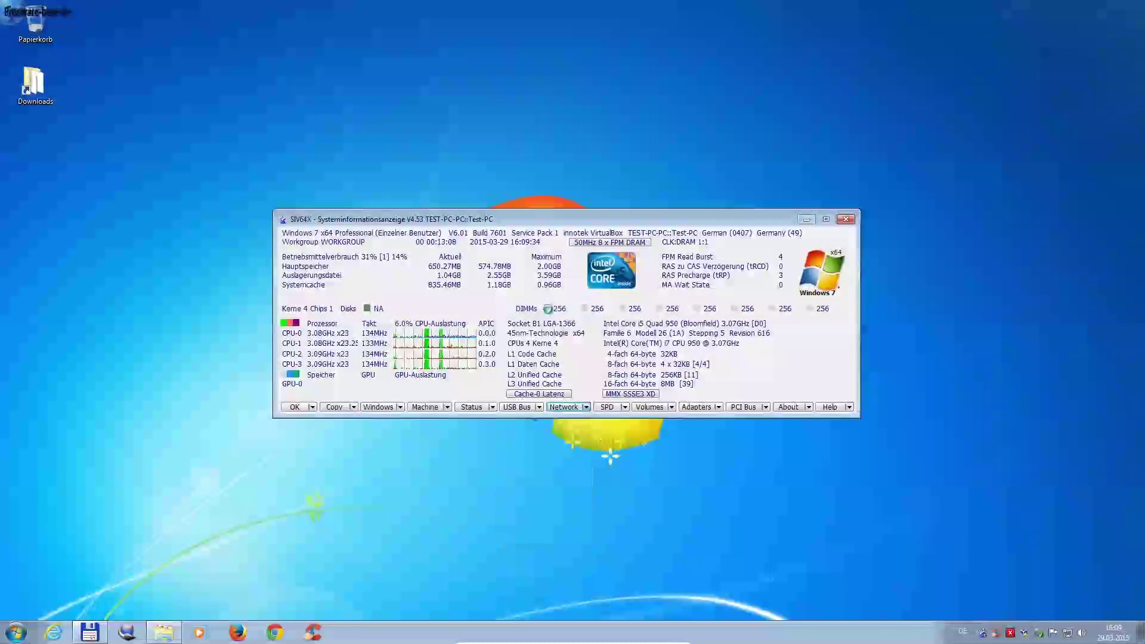
{"action": "key", "text": "Escape"}
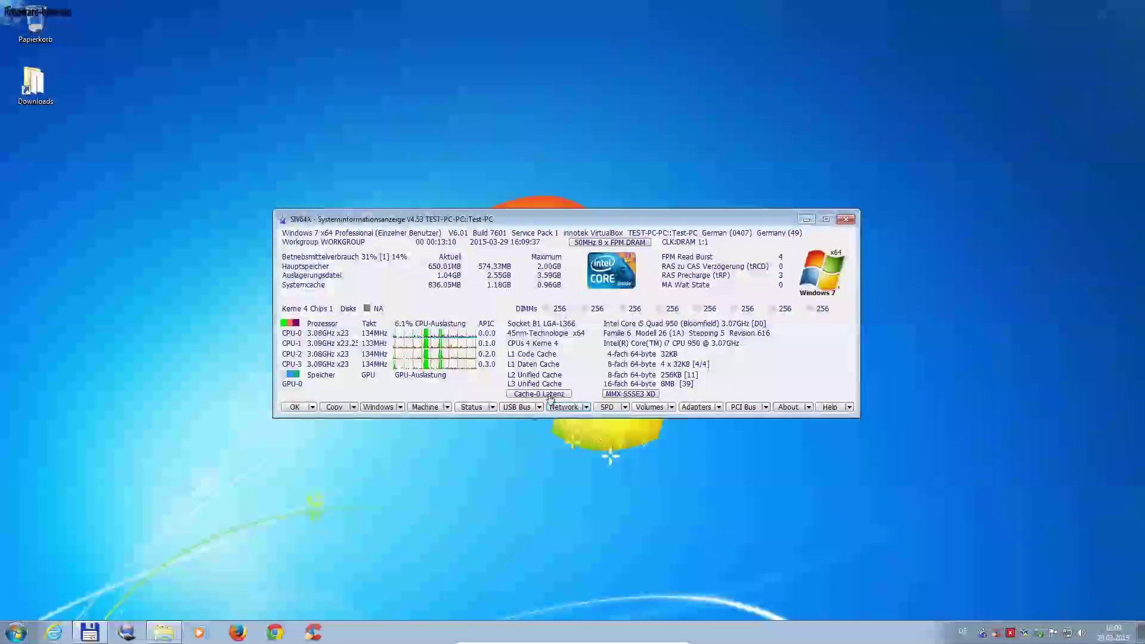
View the Chipsets of the computers on the network and close the window.
{"action": "left_click", "coordinate": [584, 408]}
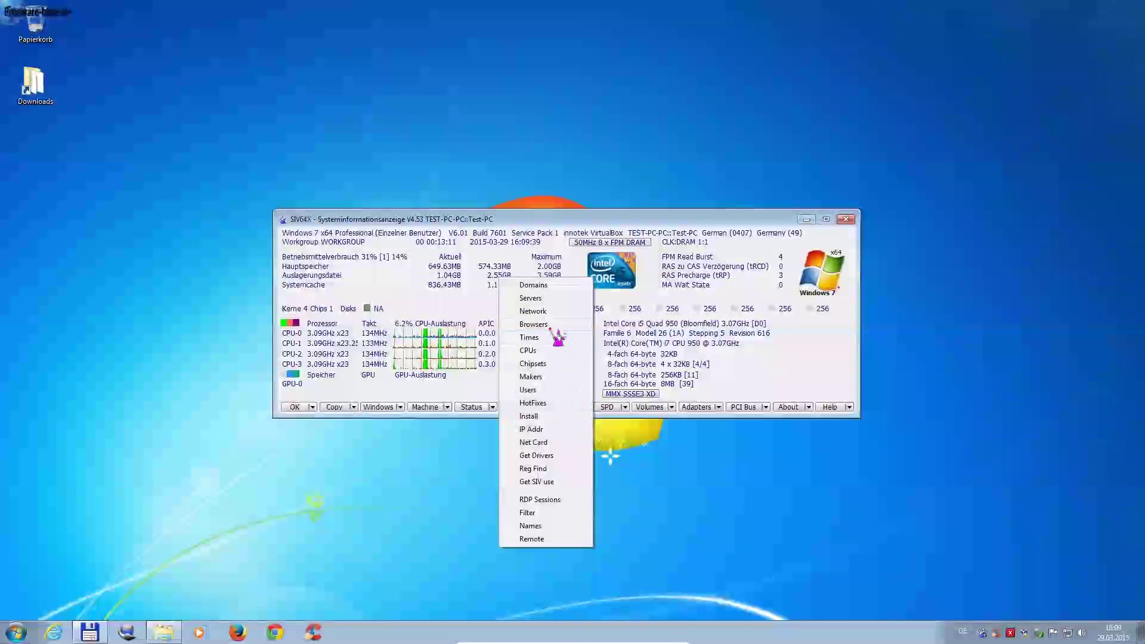
{"action": "left_click", "coordinate": [550, 364]}
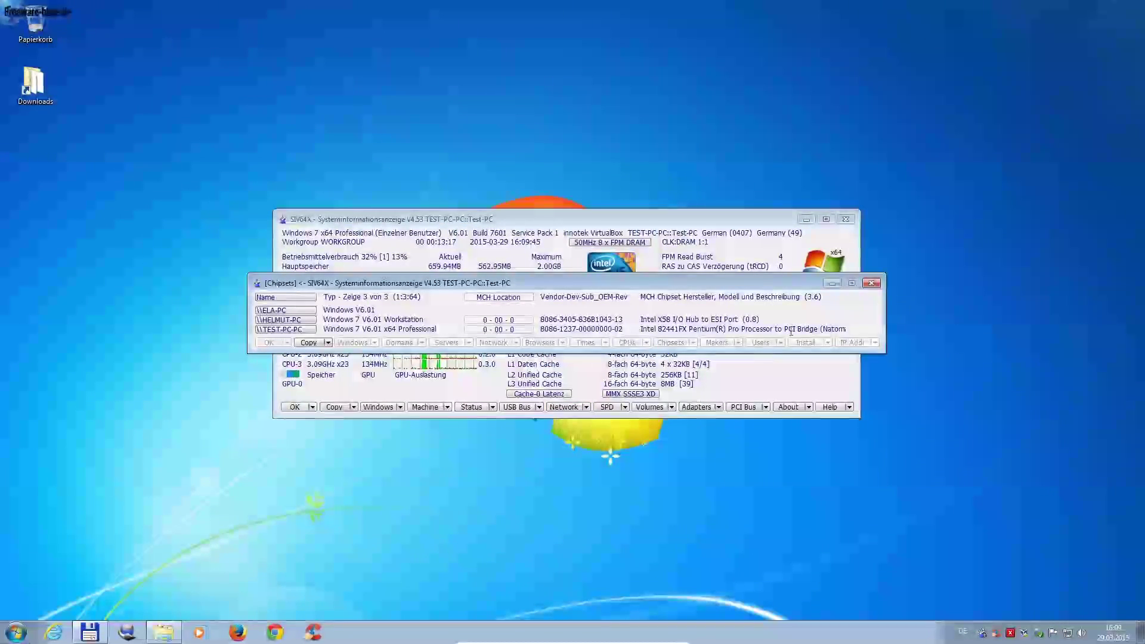
{"action": "left_click", "coordinate": [871, 284]}
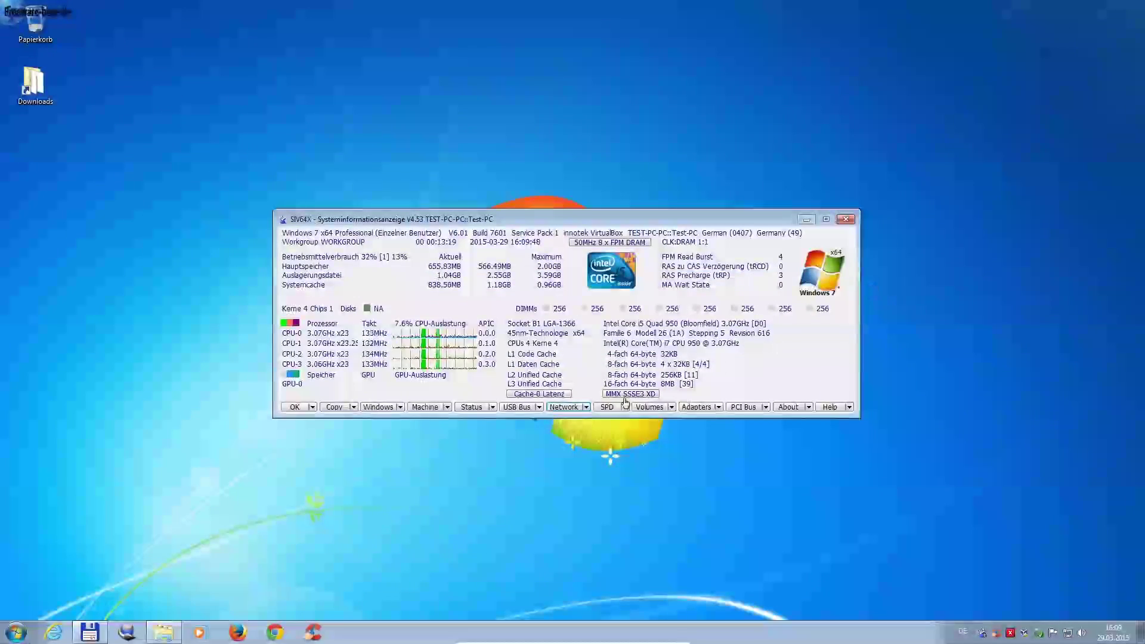
{"action": "left_click", "coordinate": [586, 408]}
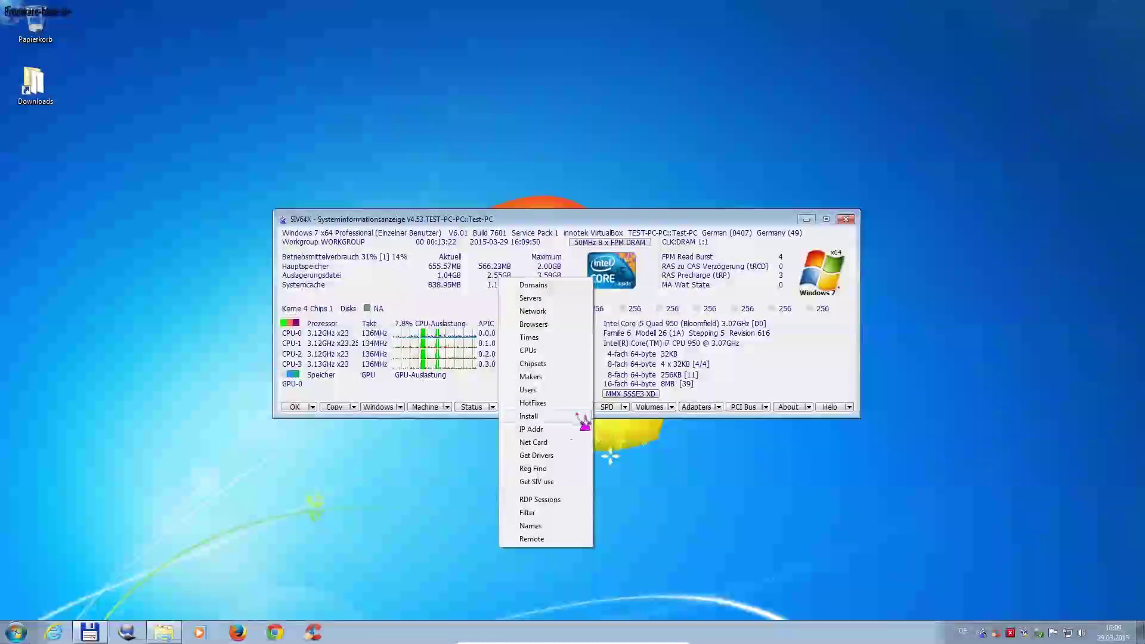
{"action": "left_click", "coordinate": [656, 513]}
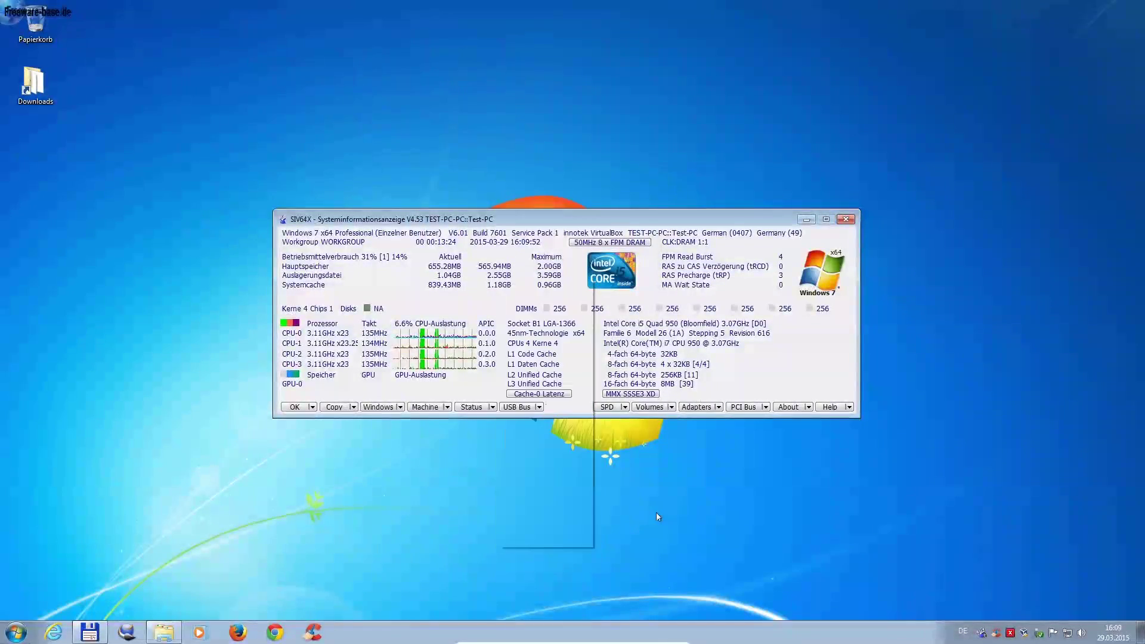
View the CPU Clocks from the CPU details and close the window.
{"action": "left_click", "coordinate": [626, 408]}
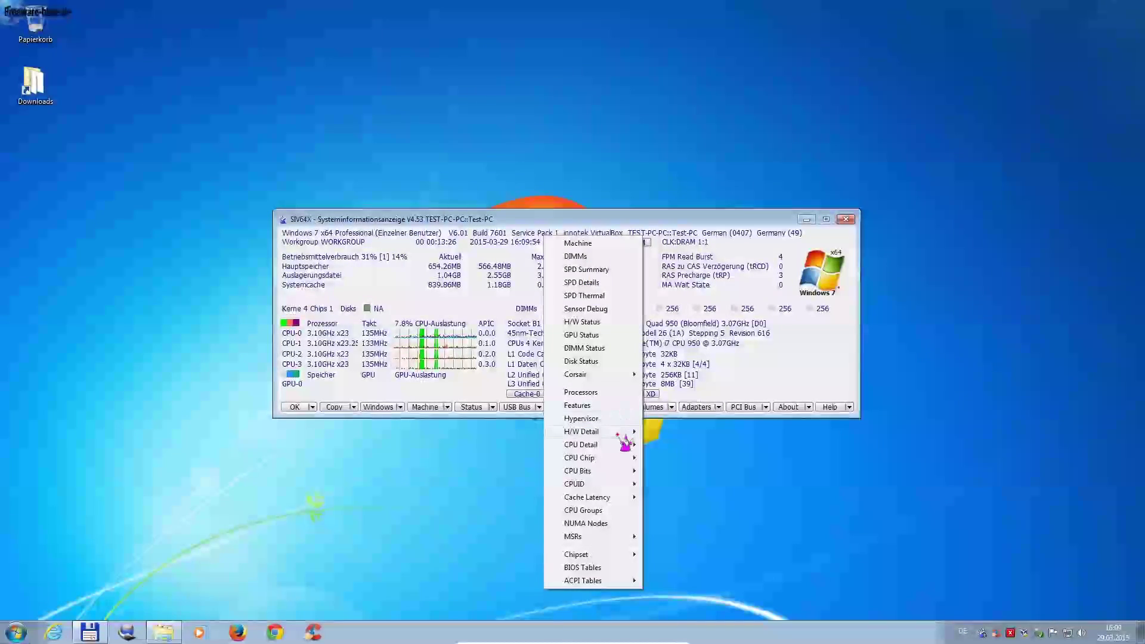
{"action": "mouse_move", "coordinate": [618, 433]}
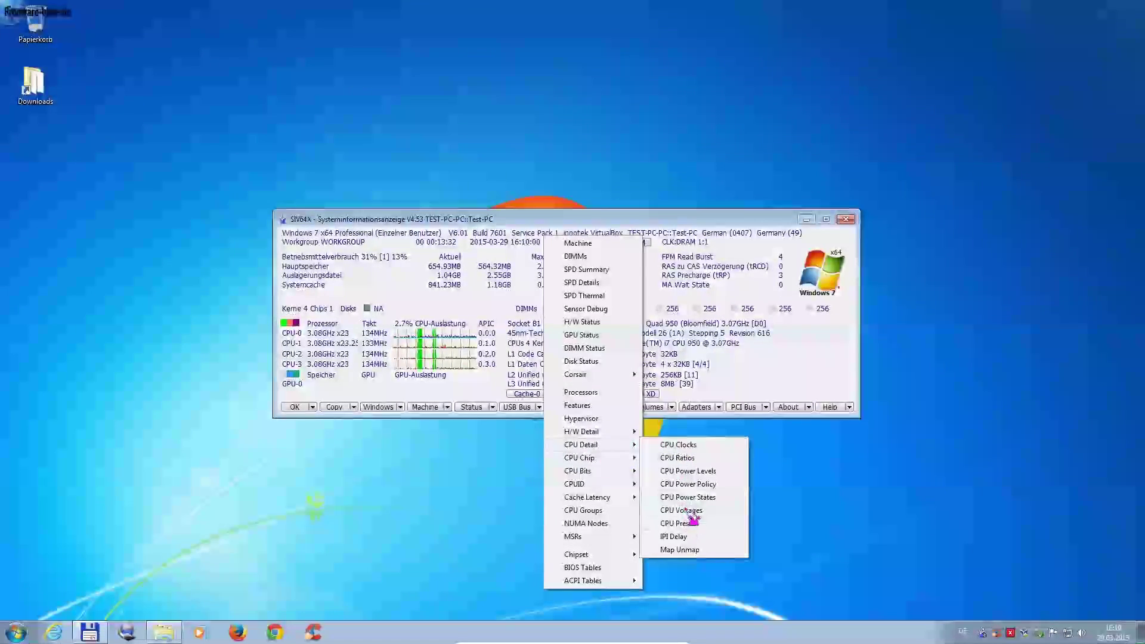
{"action": "left_click", "coordinate": [686, 446]}
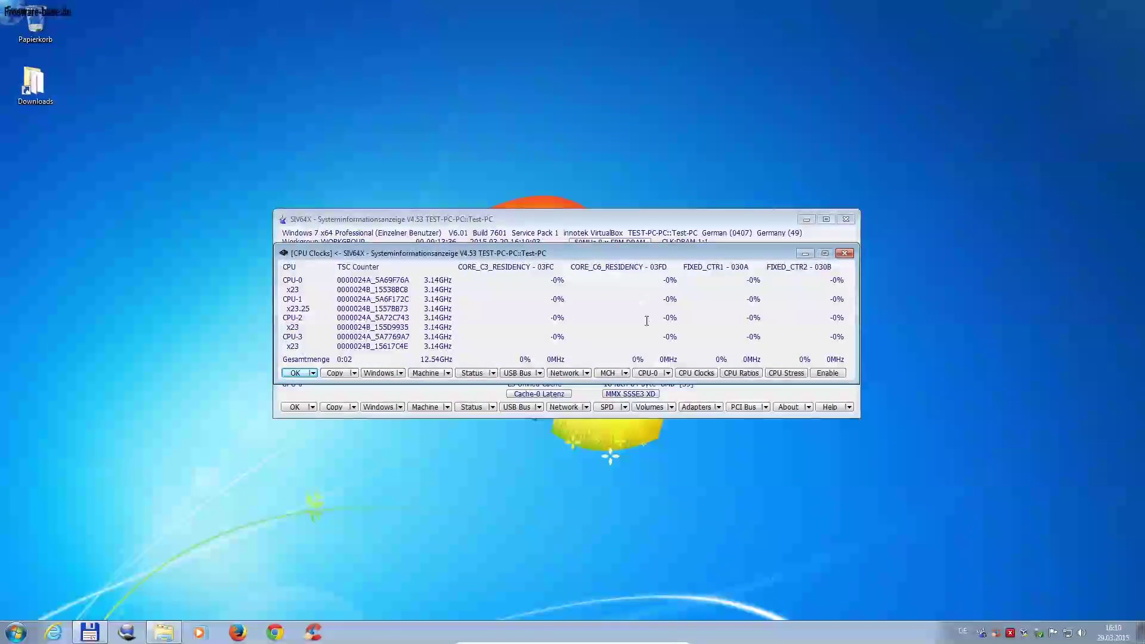
{"action": "key", "text": "Escape"}
View the CPU Voltages from the CPU details and close the window.
{"action": "left_click", "coordinate": [624, 407]}
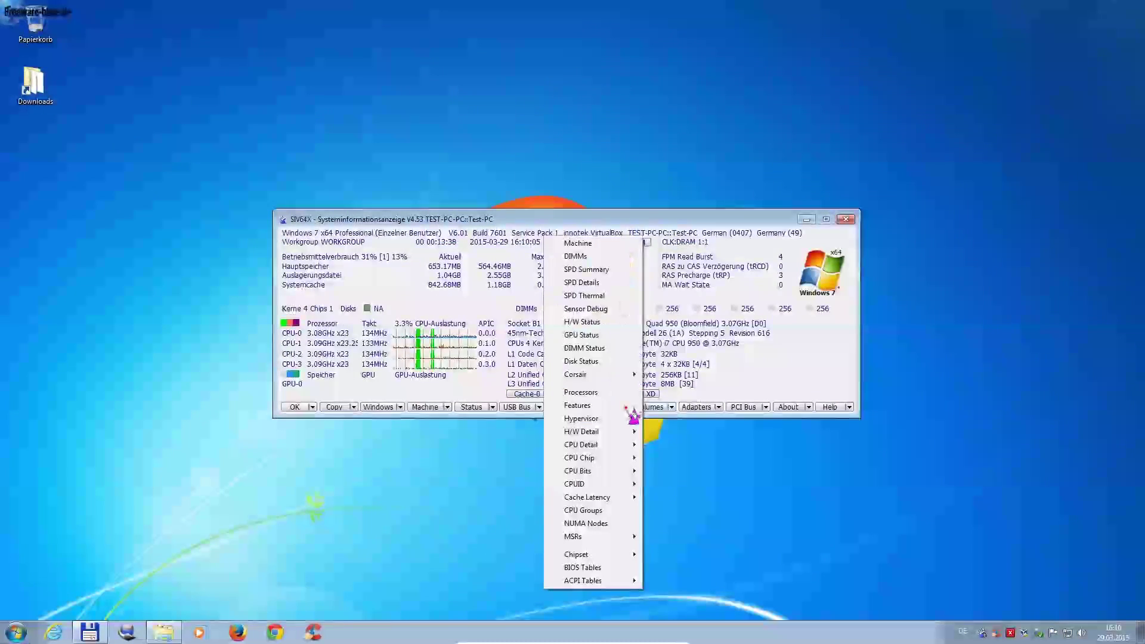
{"action": "mouse_move", "coordinate": [623, 484]}
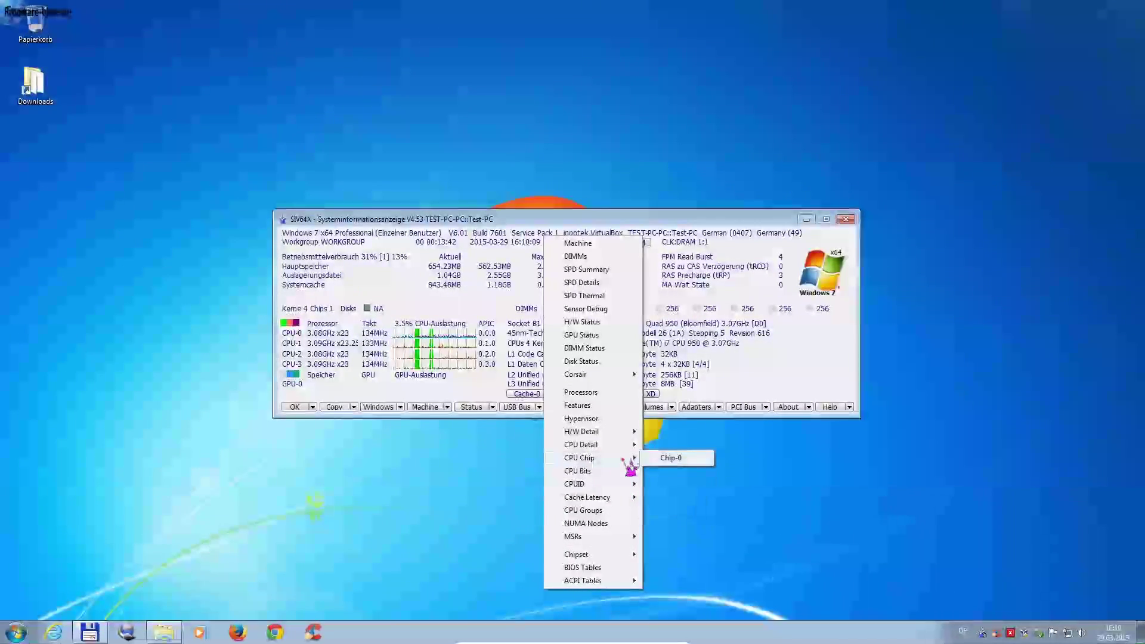
{"action": "mouse_move", "coordinate": [625, 448]}
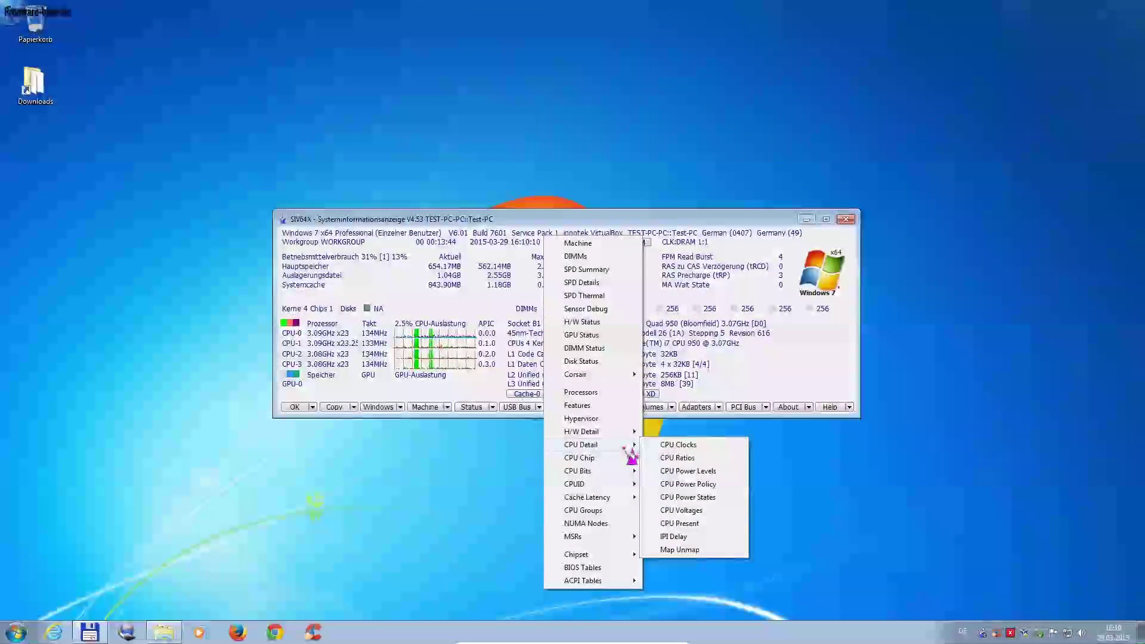
{"action": "left_click", "coordinate": [690, 510]}
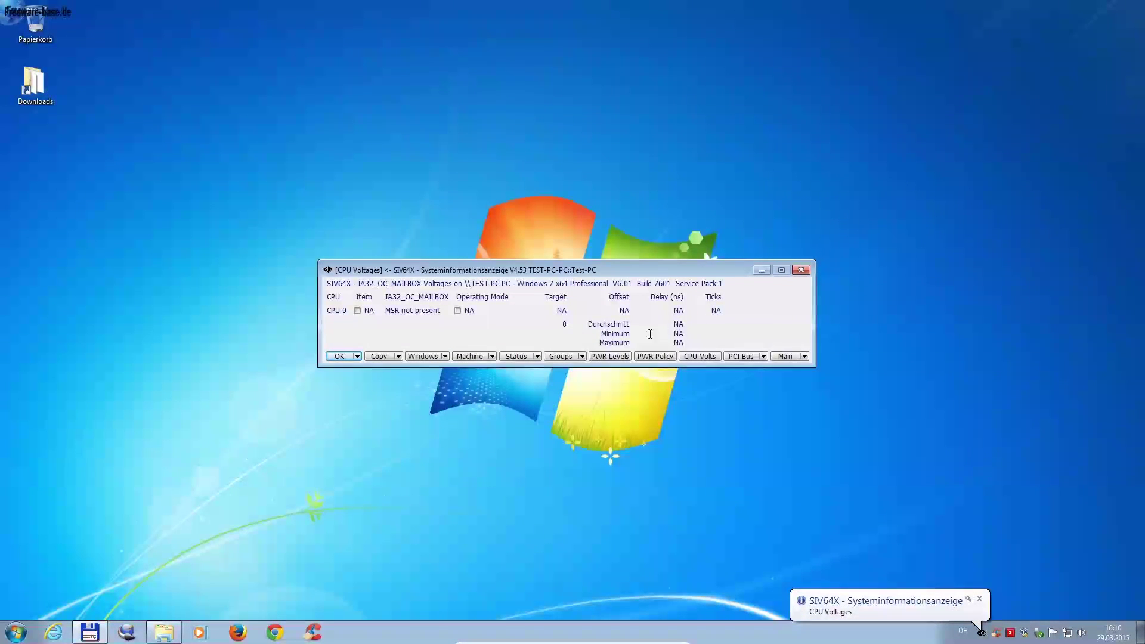
{"action": "key", "text": "Escape"}
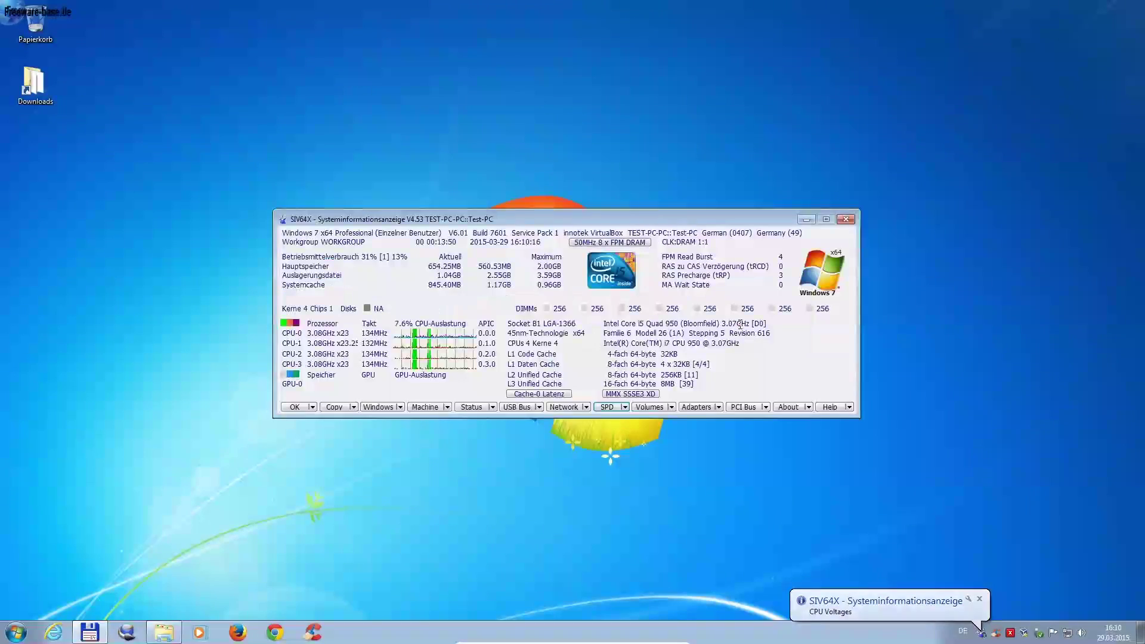
View the Chipset MCH details of the host bridge and power management controller, and close them.
{"action": "left_click", "coordinate": [625, 408]}
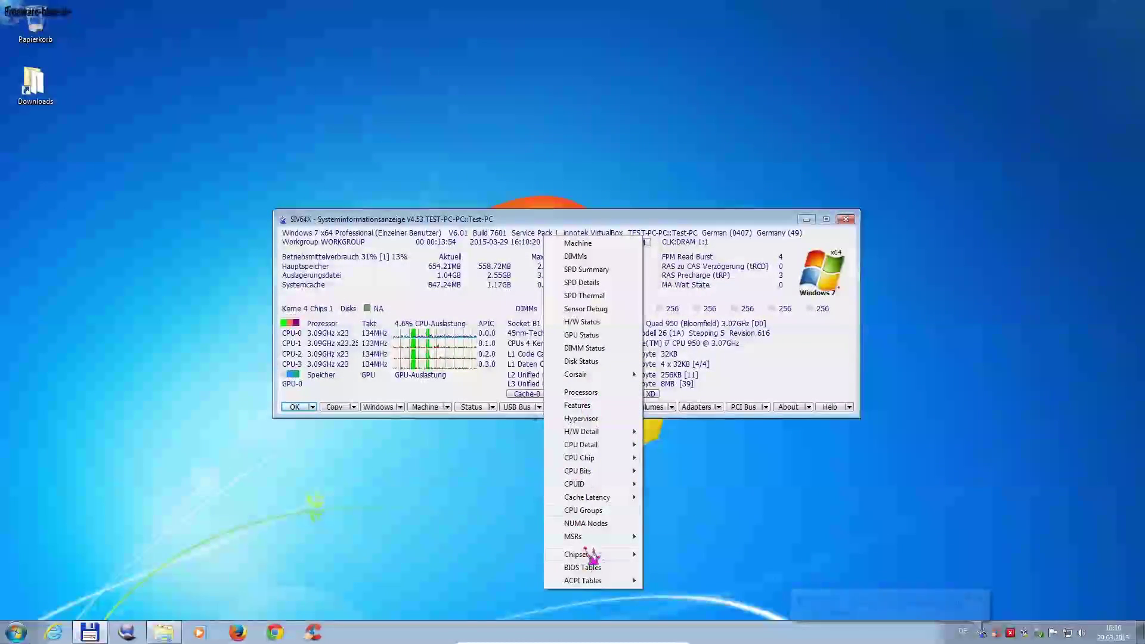
{"action": "mouse_move", "coordinate": [592, 558]}
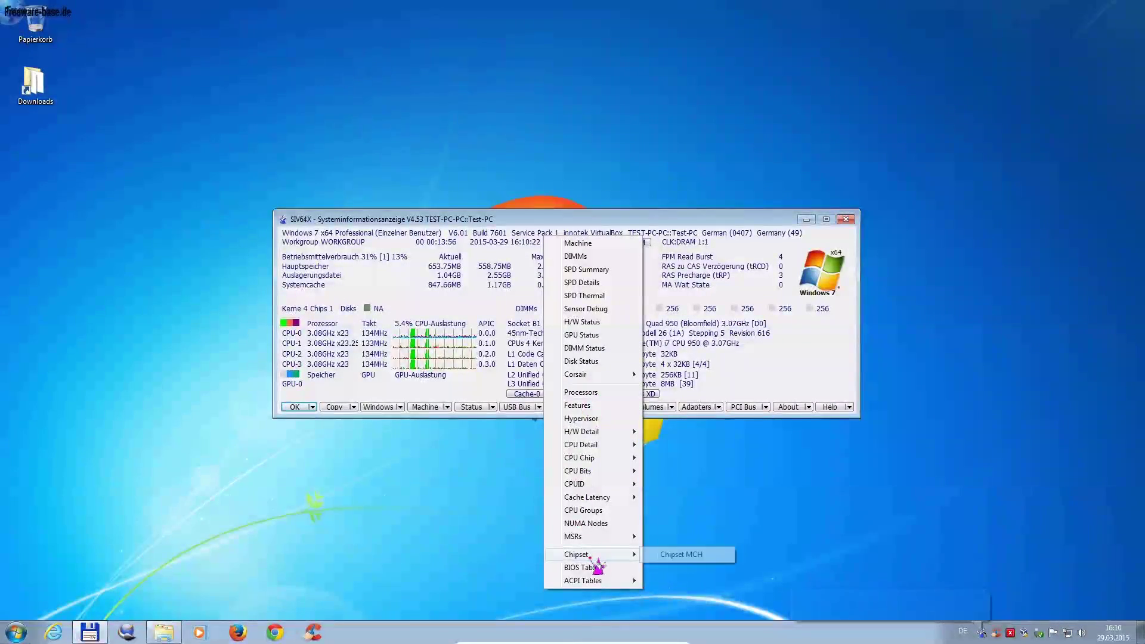
{"action": "left_click", "coordinate": [666, 559]}
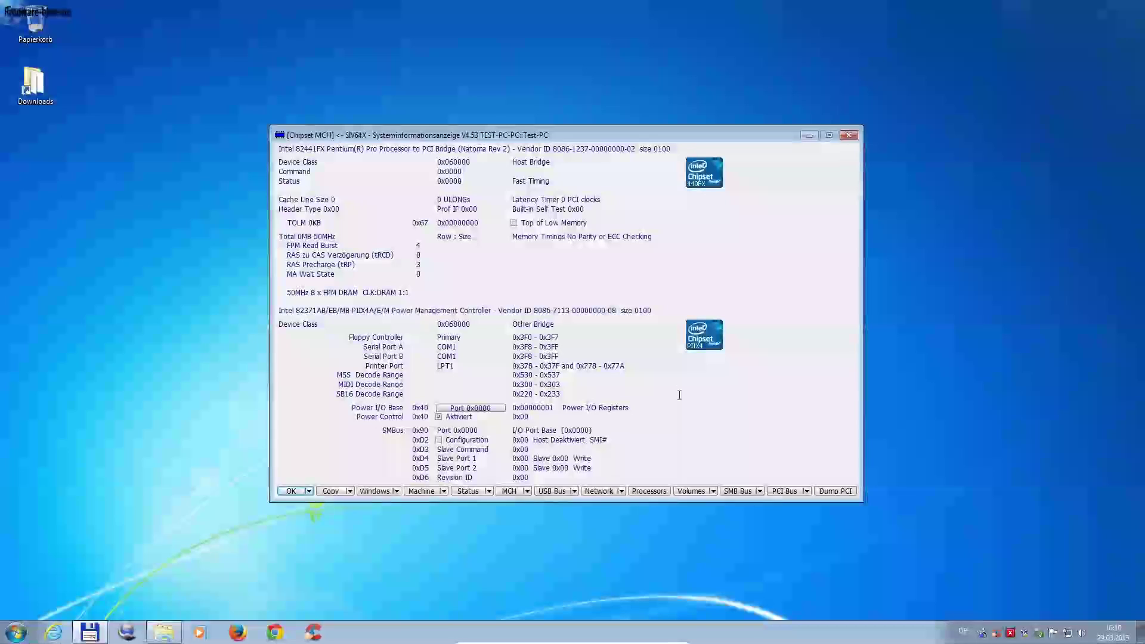
{"action": "key", "text": "Escape"}
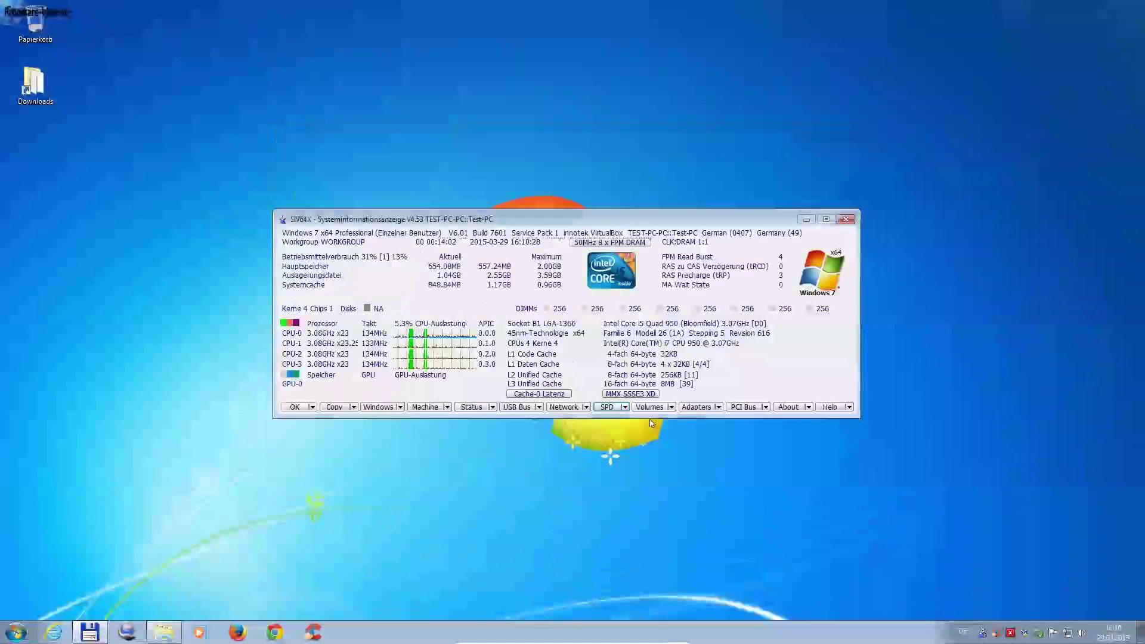
{"action": "left_click", "coordinate": [672, 408]}
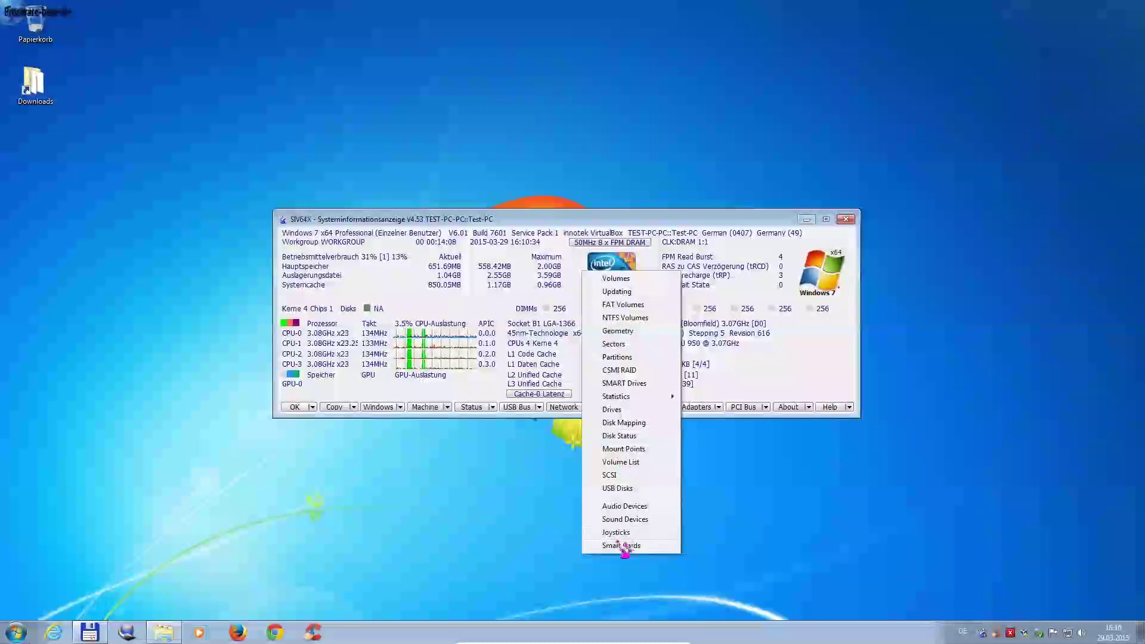
{"action": "mouse_move", "coordinate": [656, 403]}
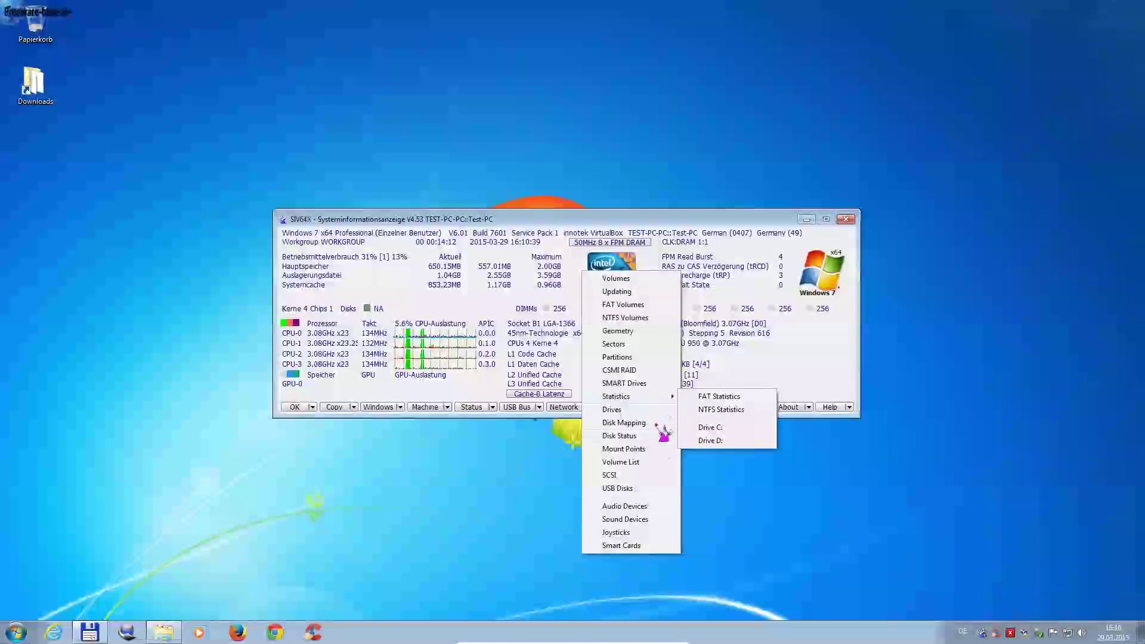
{"action": "left_click", "coordinate": [698, 528]}
{"action": "left_click", "coordinate": [719, 407]}
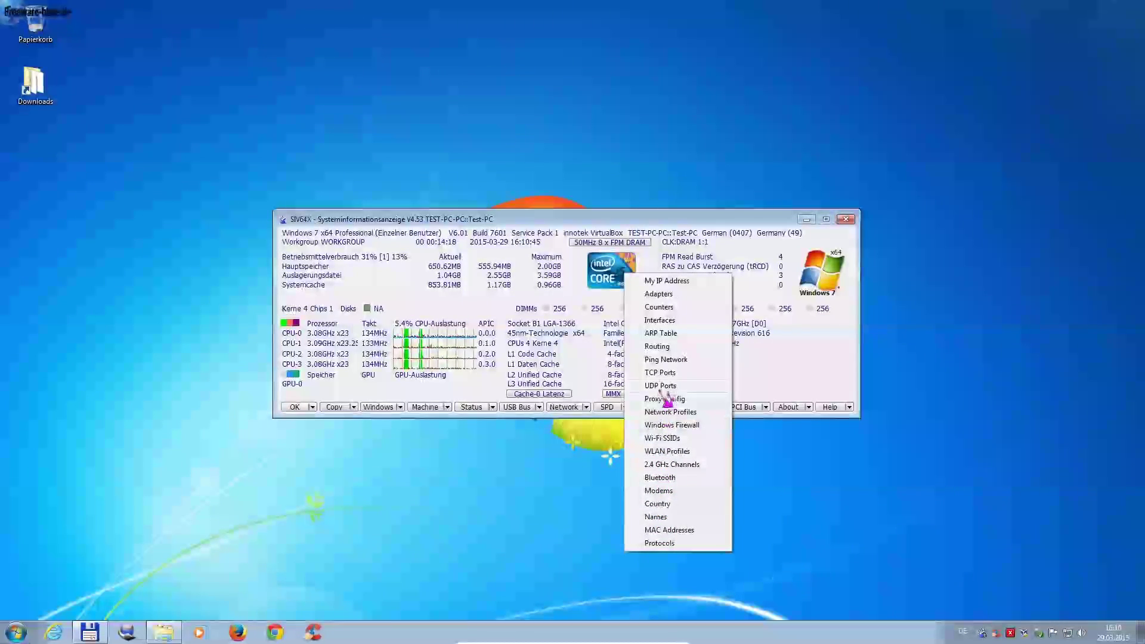
{"action": "left_click", "coordinate": [752, 368]}
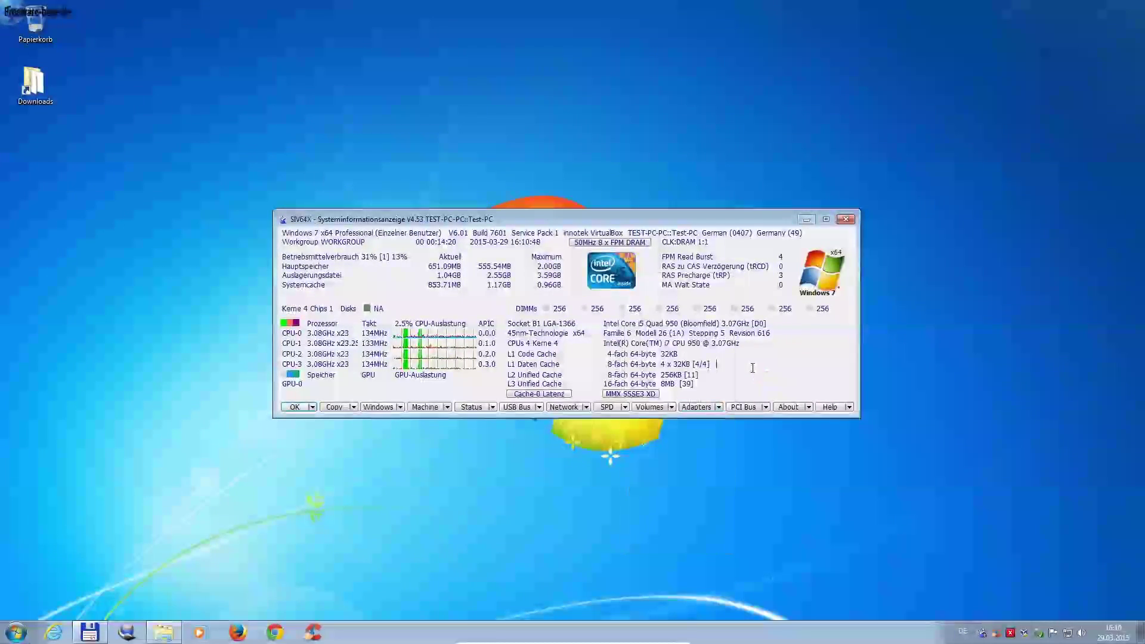
{"action": "left_click", "coordinate": [764, 407]}
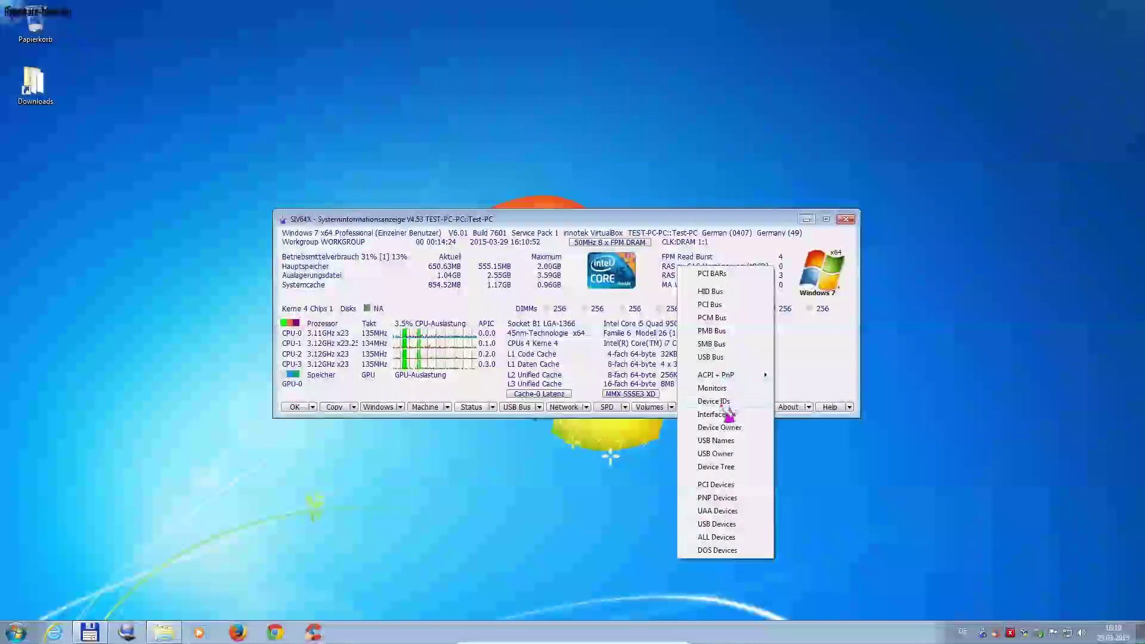
{"action": "left_click", "coordinate": [793, 521]}
View the program's About information with its command-line qualifiers and close it.
{"action": "left_click", "coordinate": [798, 412]}
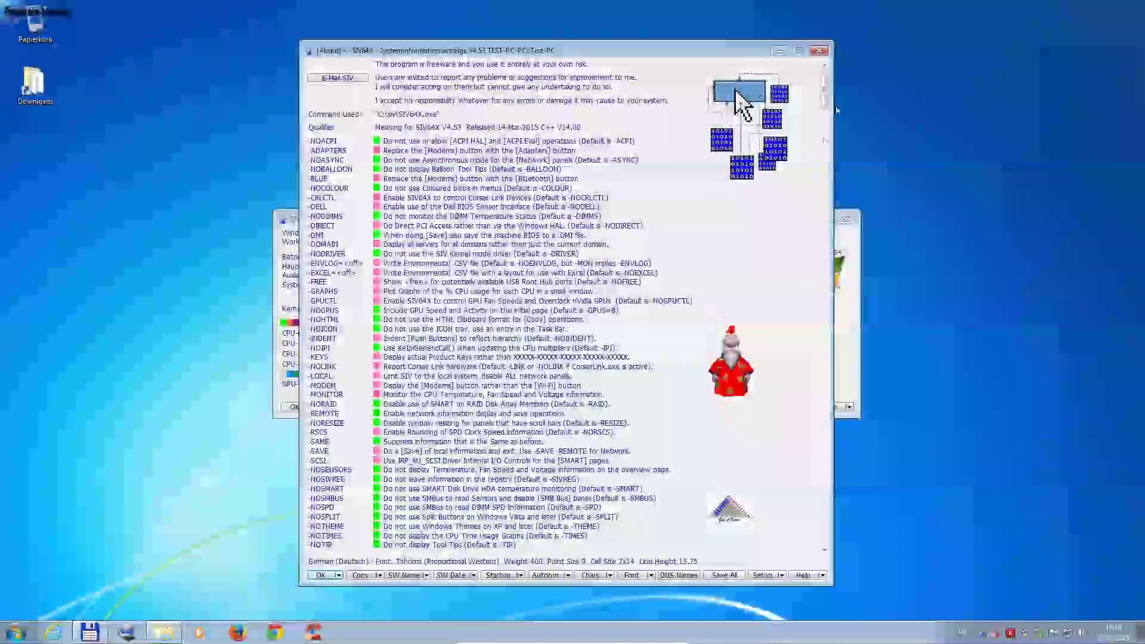
{"action": "left_click_drag", "start_coordinate": [825, 89], "coordinate": [826, 156]}
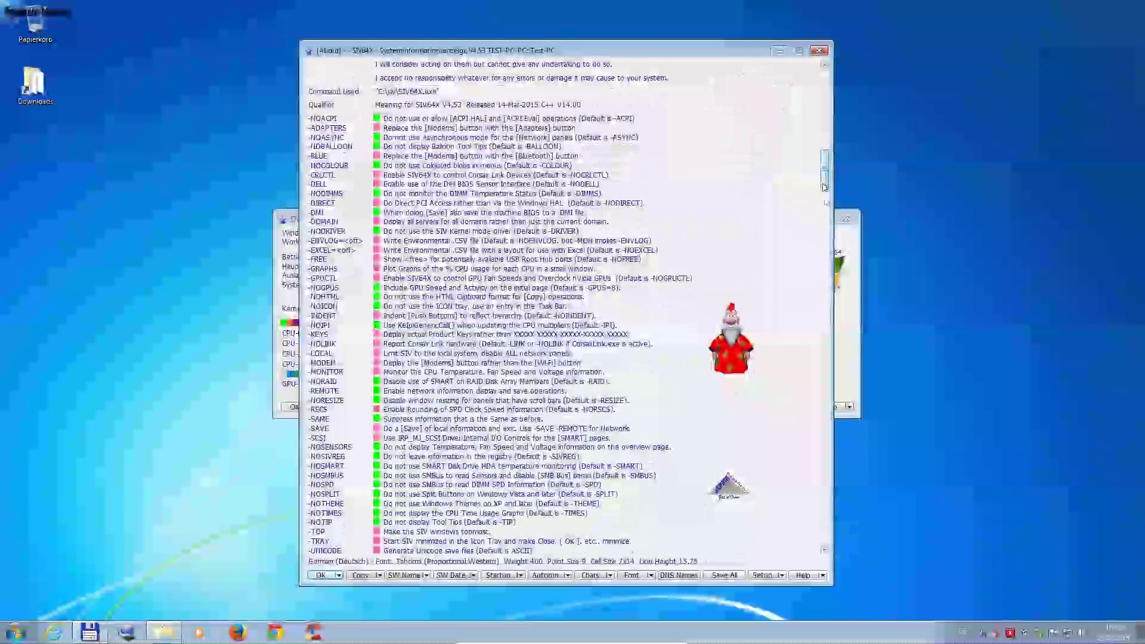
{"action": "left_click_drag", "start_coordinate": [827, 248], "coordinate": [827, 78]}
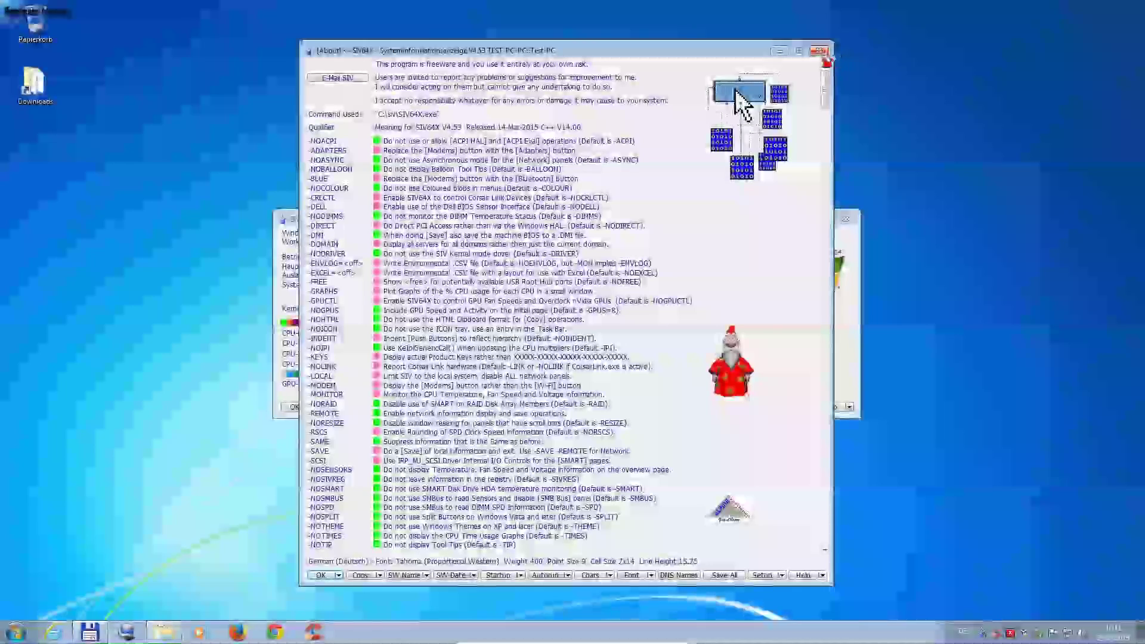
{"action": "left_click", "coordinate": [819, 50]}
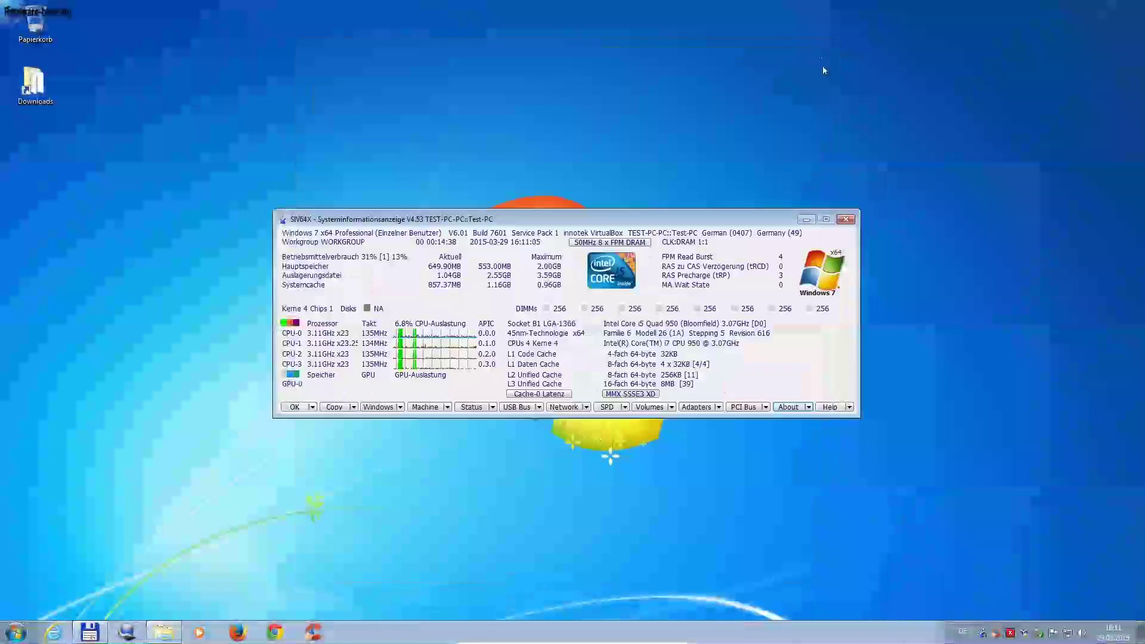
{"action": "left_click", "coordinate": [850, 408]}
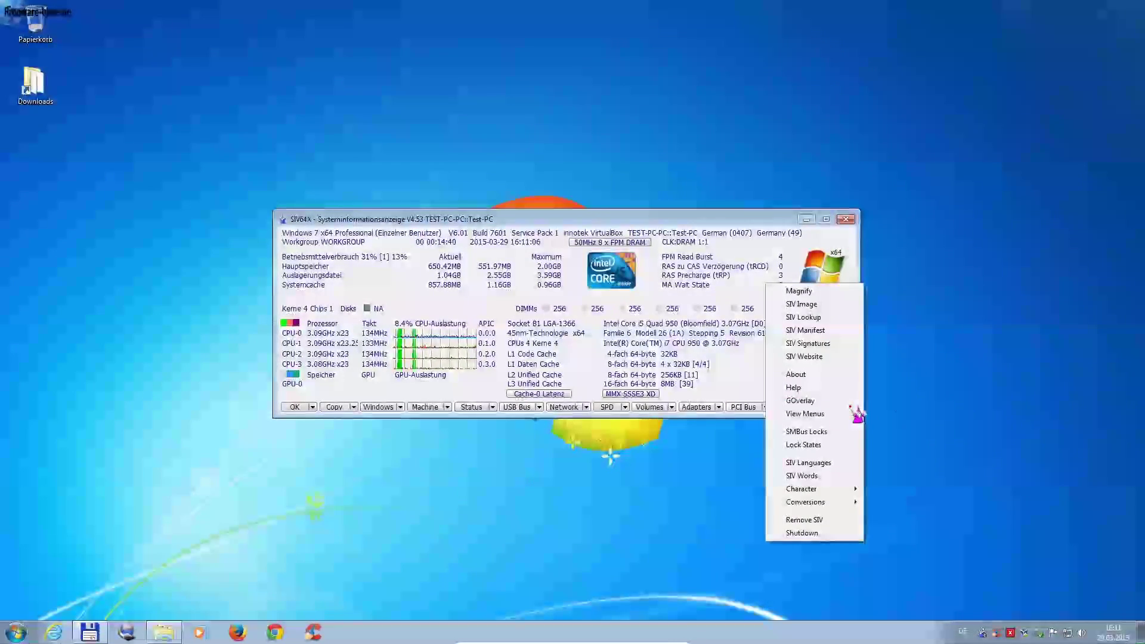
{"action": "left_click", "coordinate": [932, 406]}
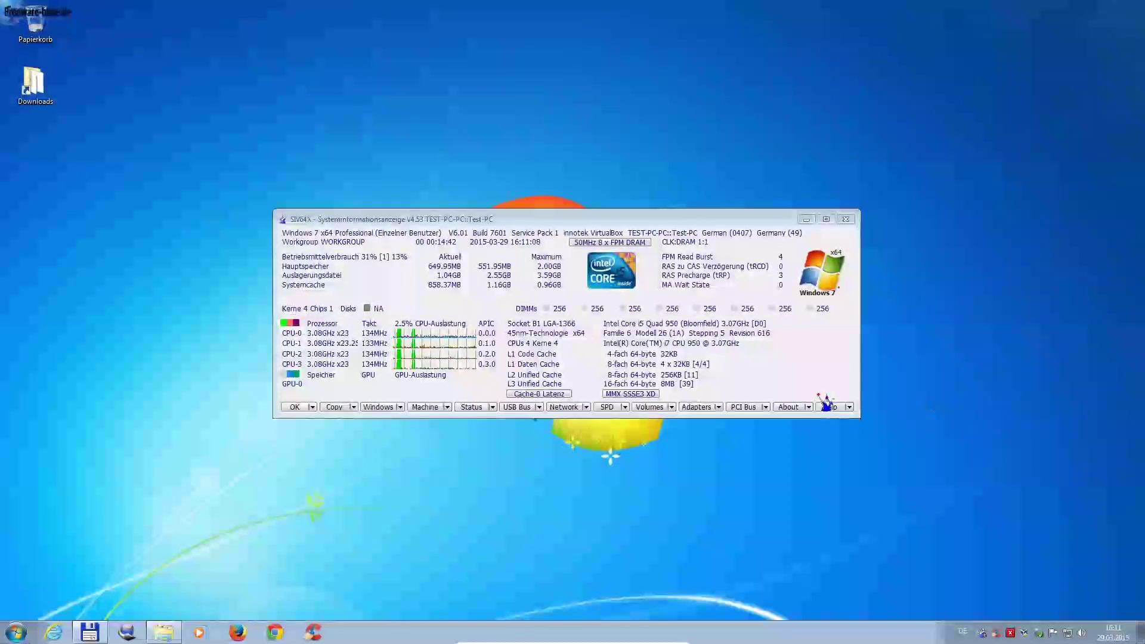
{"action": "left_click", "coordinate": [815, 408]}
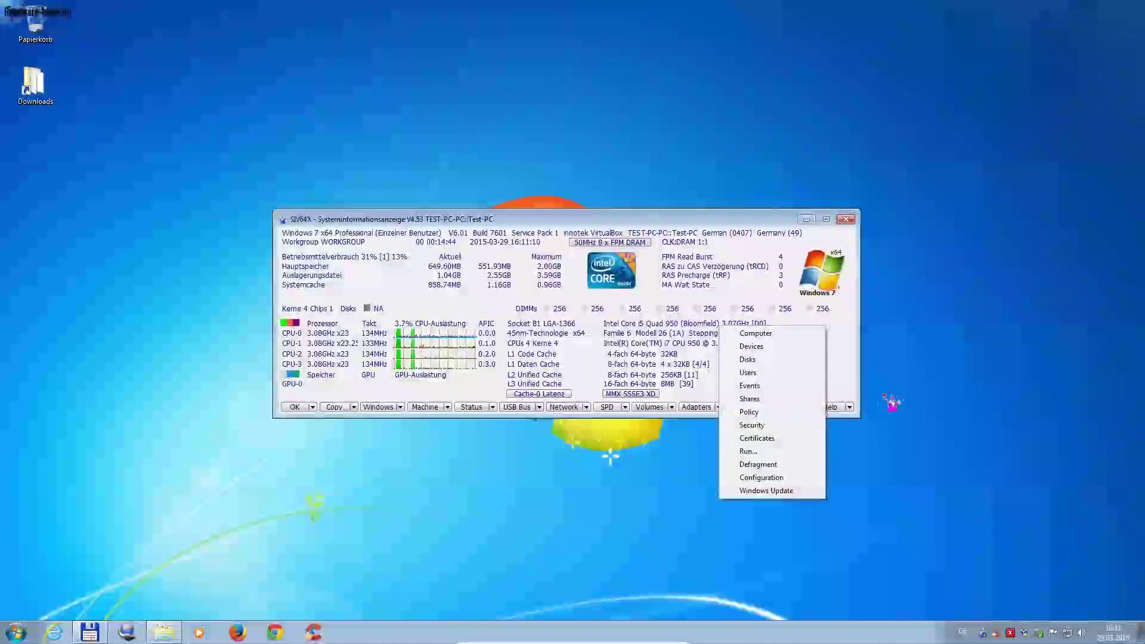
{"action": "left_click", "coordinate": [921, 399]}
{"action": "left_click", "coordinate": [849, 408]}
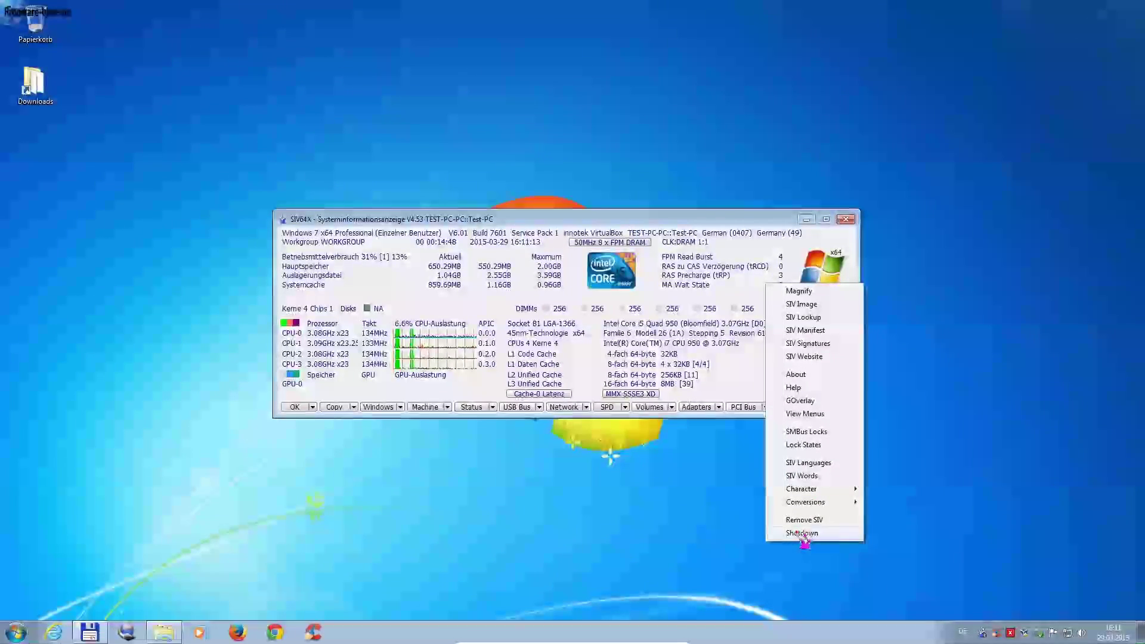
{"action": "left_click", "coordinate": [932, 511]}
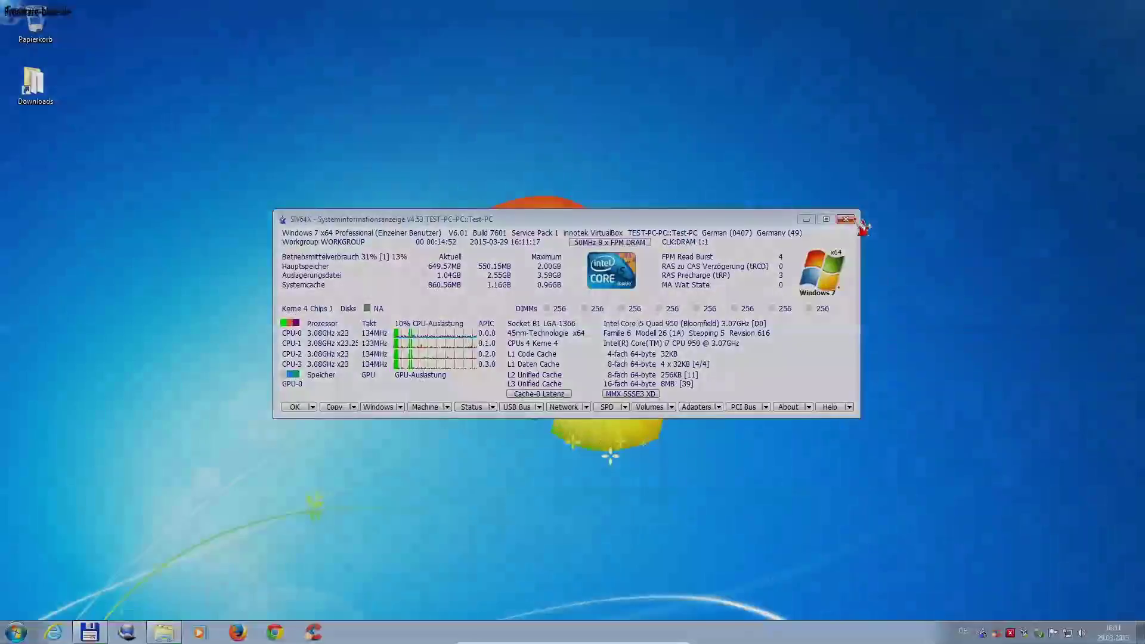
Close the System Information Viewer main window to exit the program.
{"action": "left_click", "coordinate": [849, 218]}
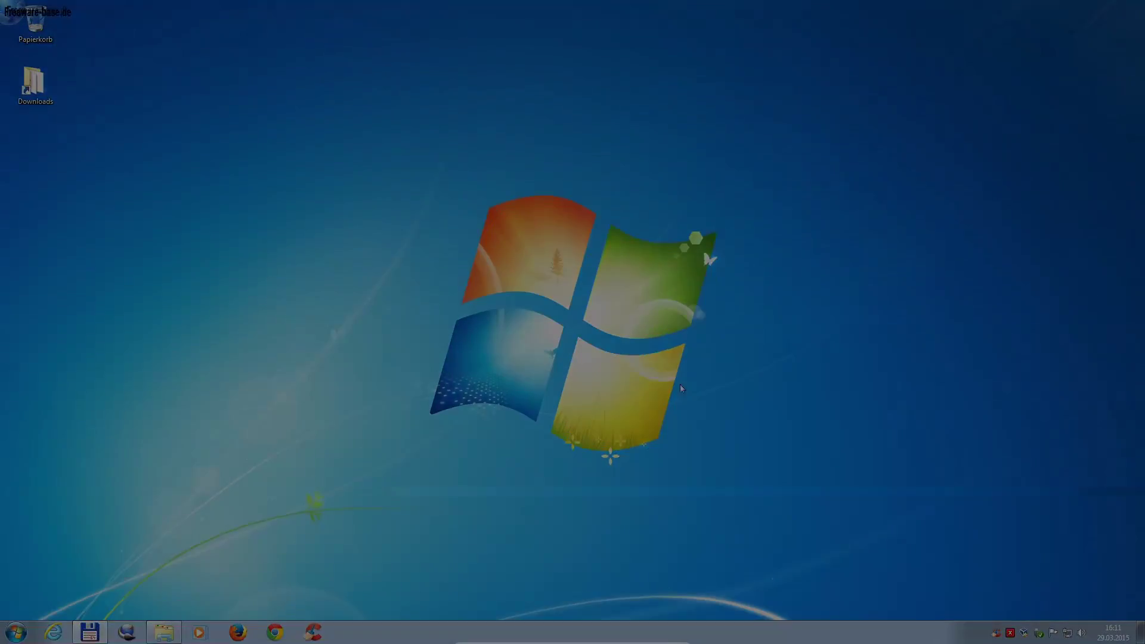